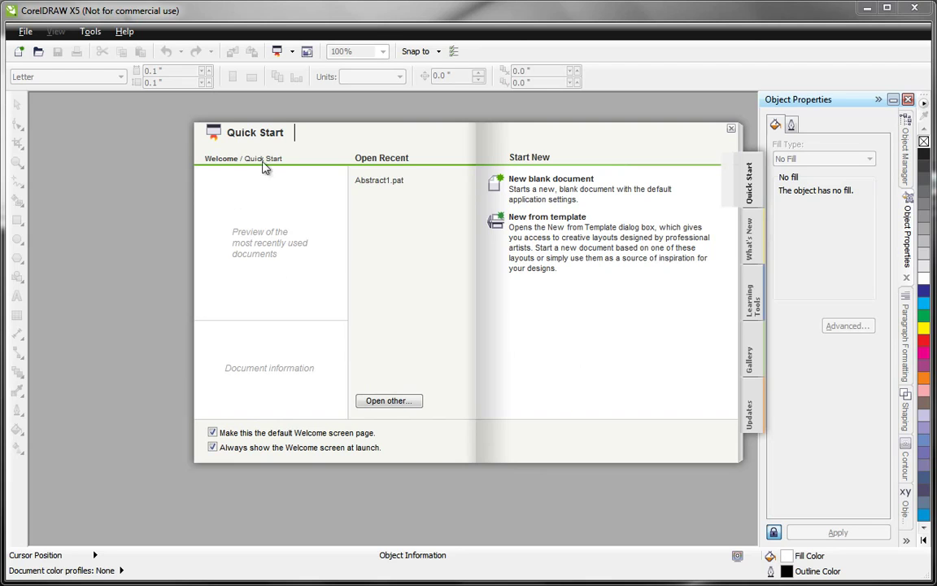
Step: Create a new blank RGB document 16 inches wide and 12 inches high with a 500 dpi rendering resolution
mouse_move(447, 179)
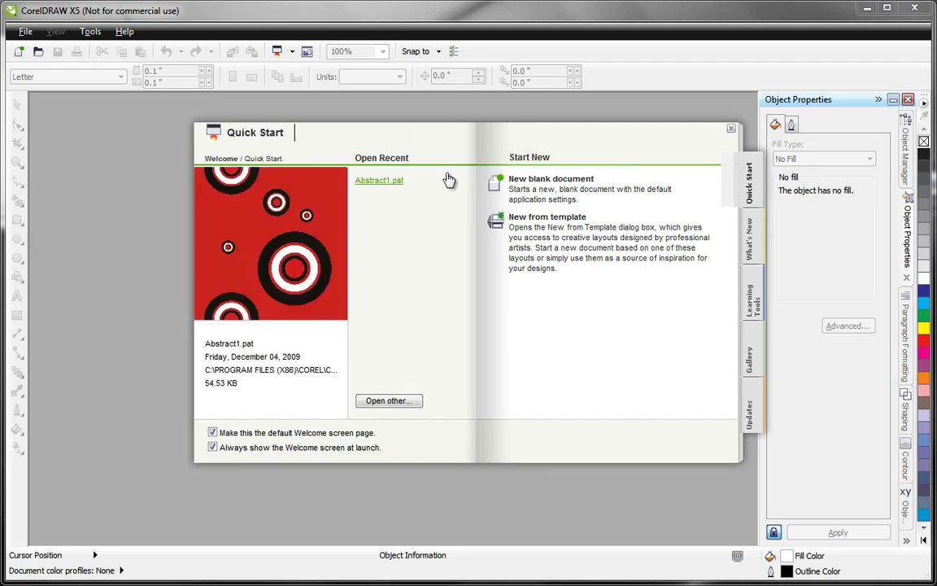
click(546, 181)
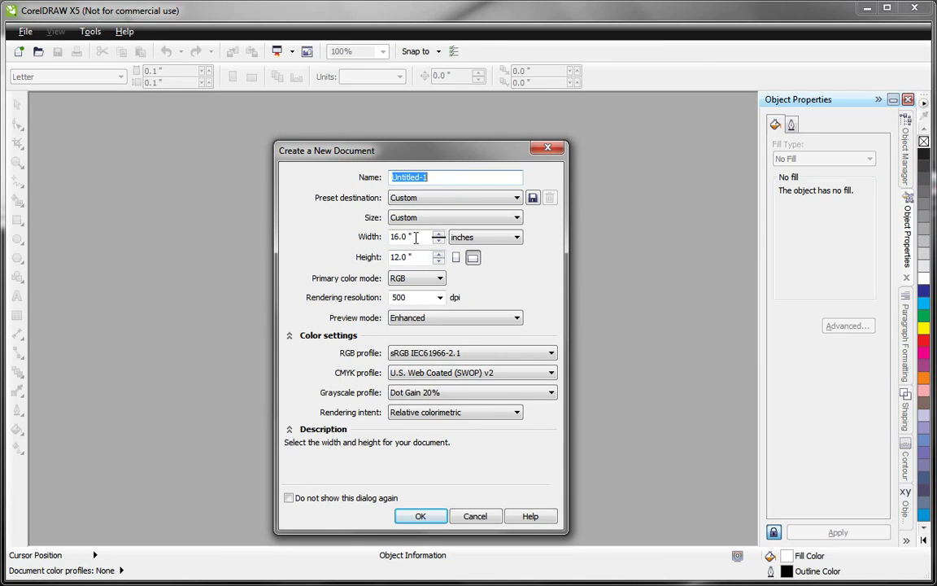
click(414, 237)
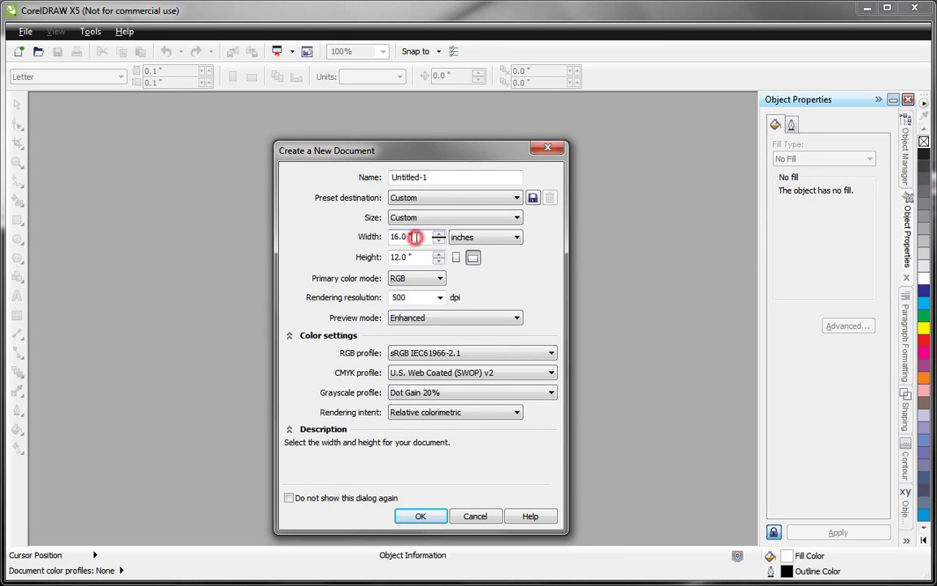
double_click(415, 237)
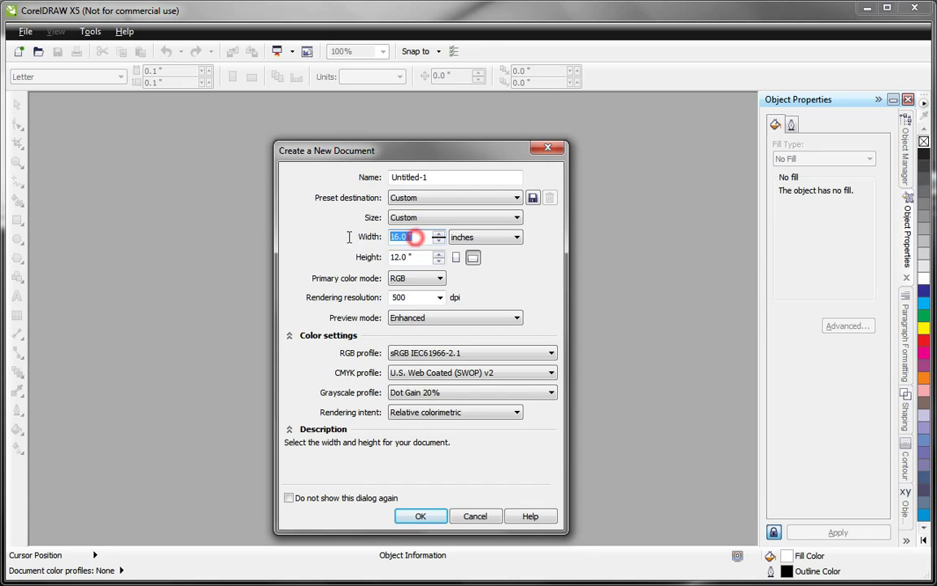
double_click(415, 257)
click(415, 257)
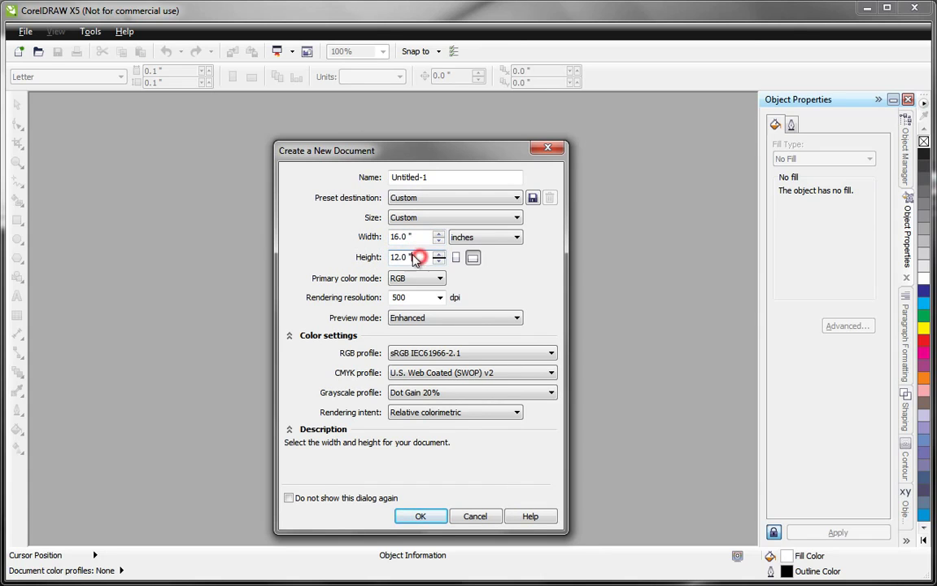
drag(429, 149, 423, 144)
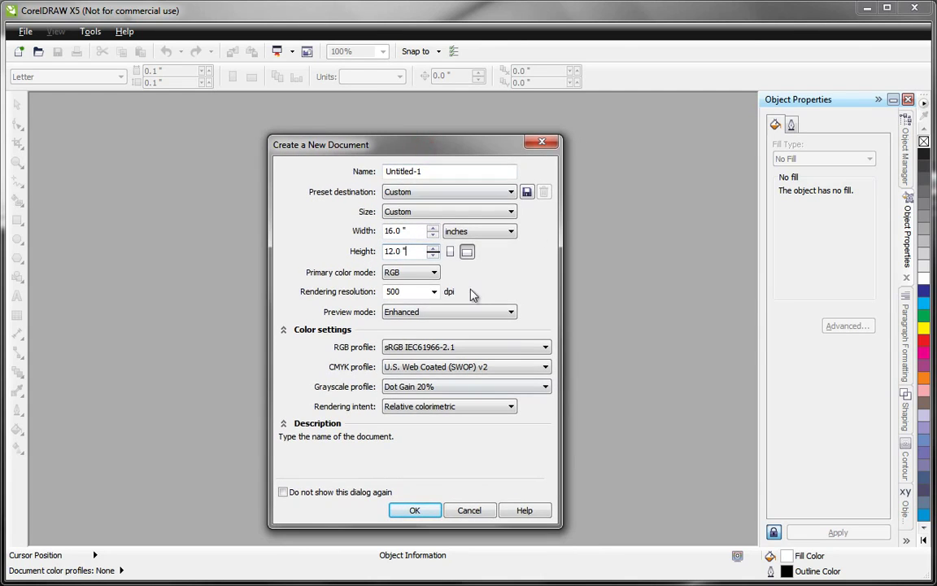
click(409, 289)
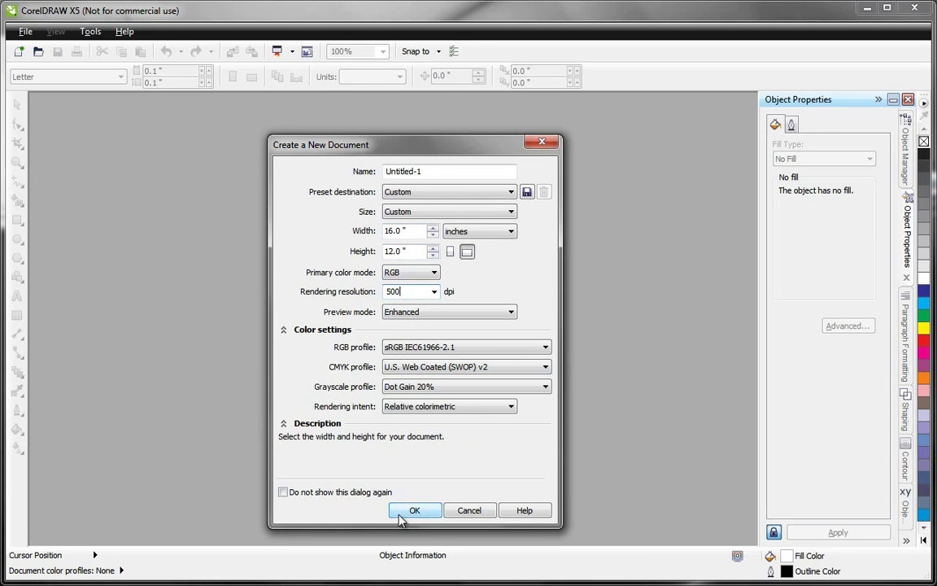
click(401, 514)
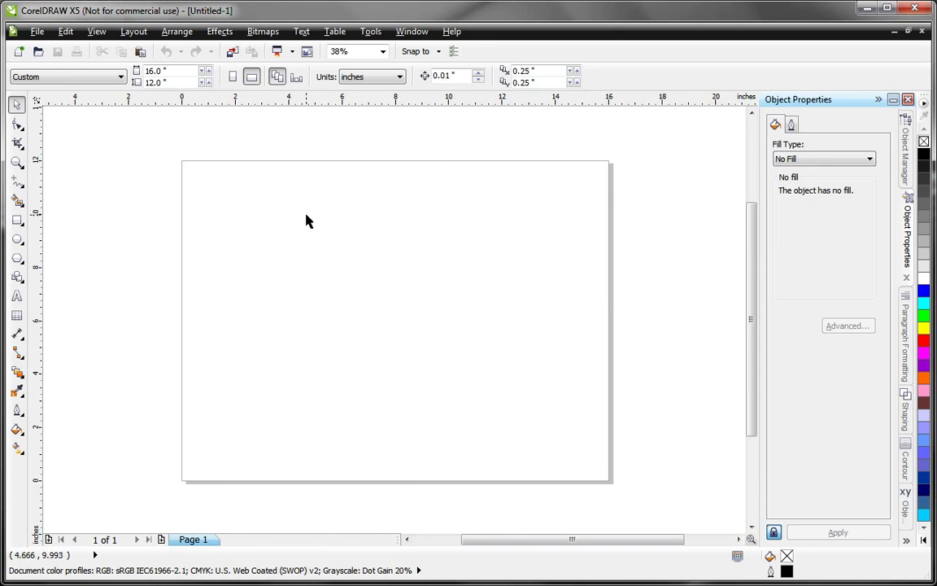
Step: Import Christmass 07 052.jpg from the Christmass 07 folder in the Pictures library and place it near the page's upper-left corner at original size
click(36, 32)
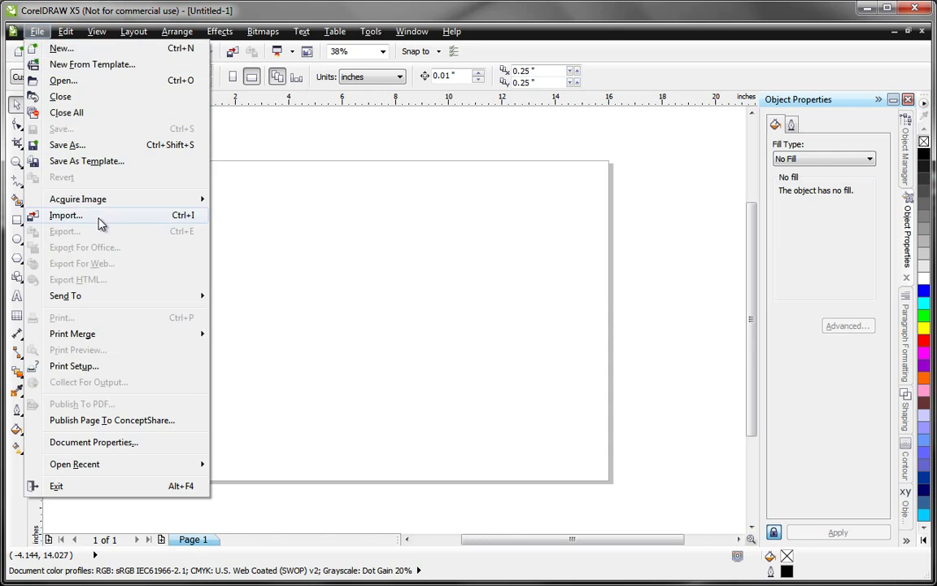
click(66, 216)
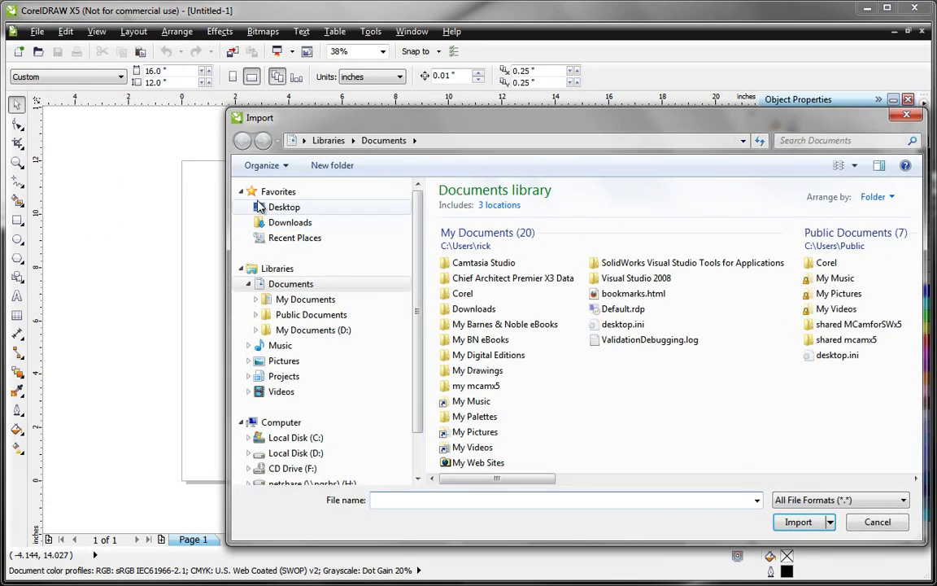
drag(413, 241, 412, 249)
click(312, 342)
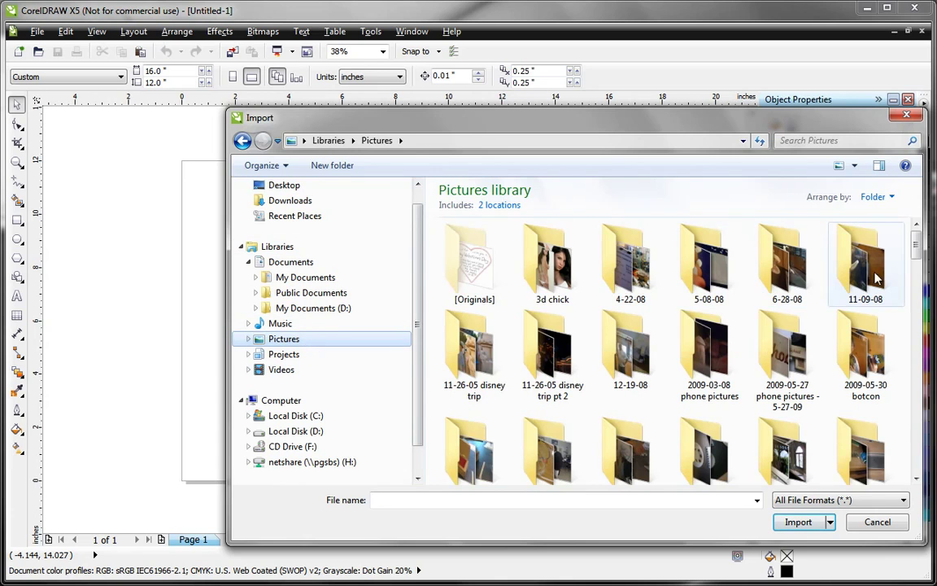
drag(922, 248, 918, 277)
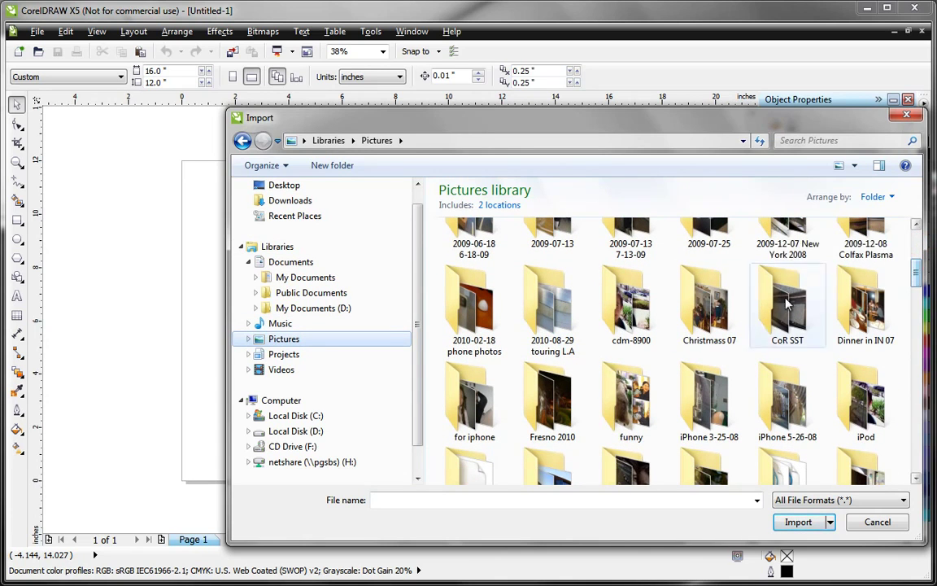
double_click(708, 310)
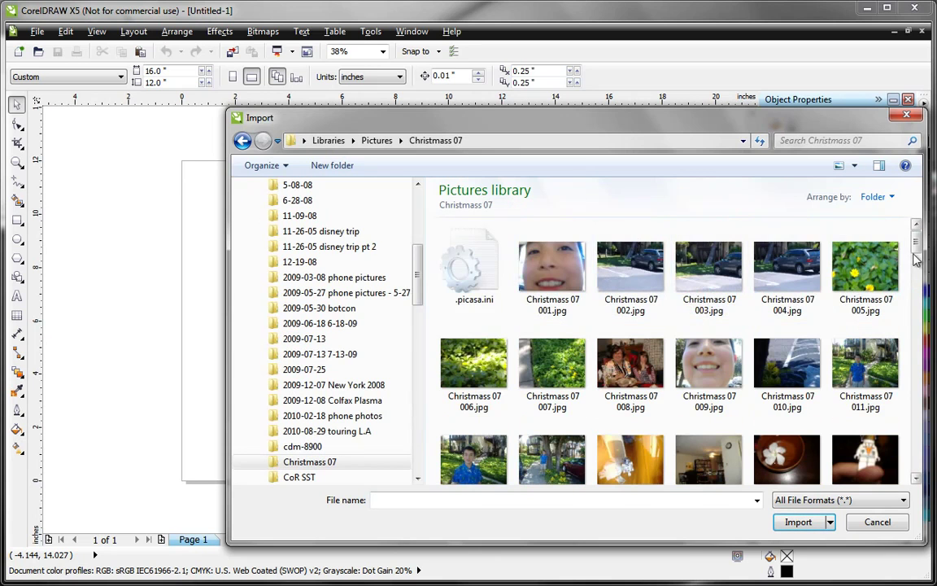
drag(916, 237, 911, 313)
double_click(785, 298)
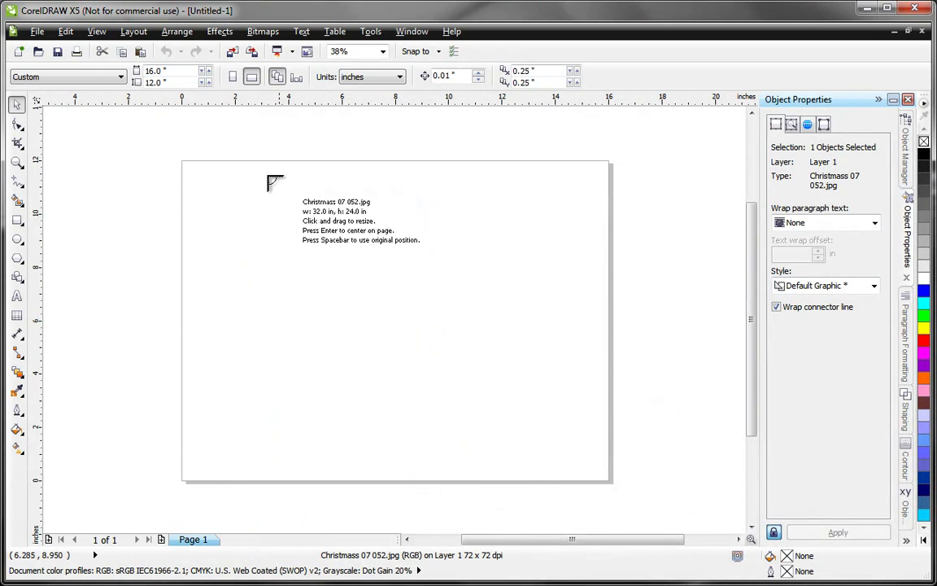
click(230, 181)
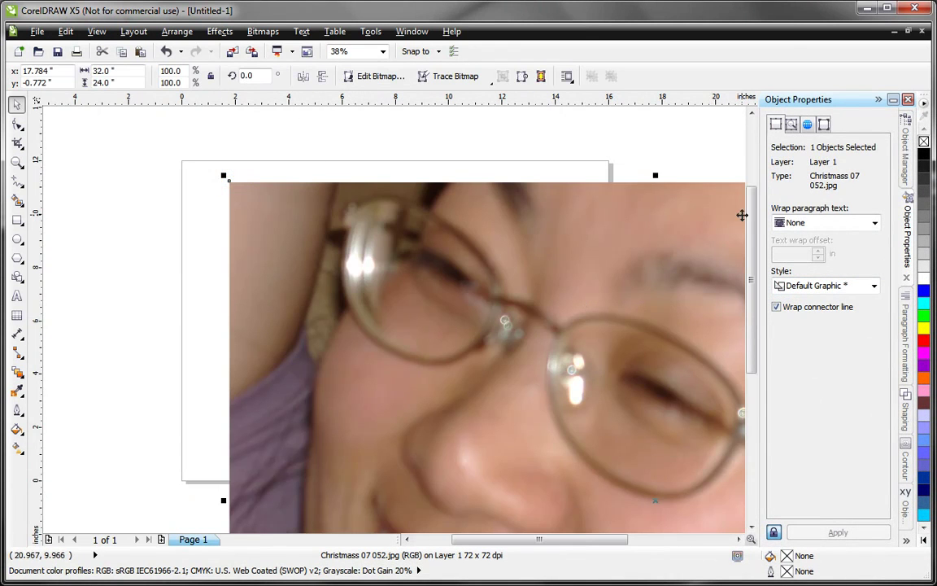
Step: Open the imported photo for bitmap editing in Corel PHOTO-PAINT
drag(749, 223, 745, 279)
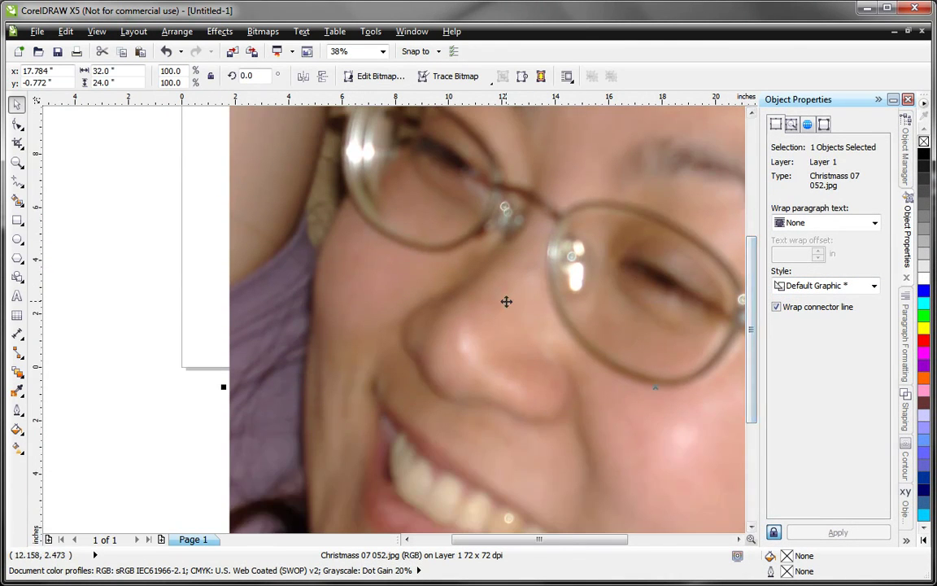
scroll(506, 303, down, 1)
drag(749, 303, 750, 309)
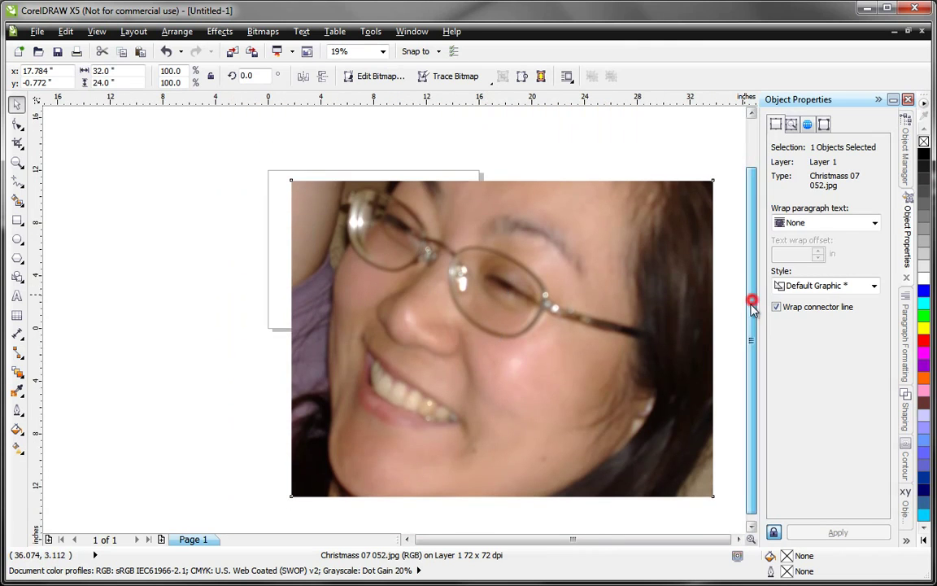
right_click(415, 280)
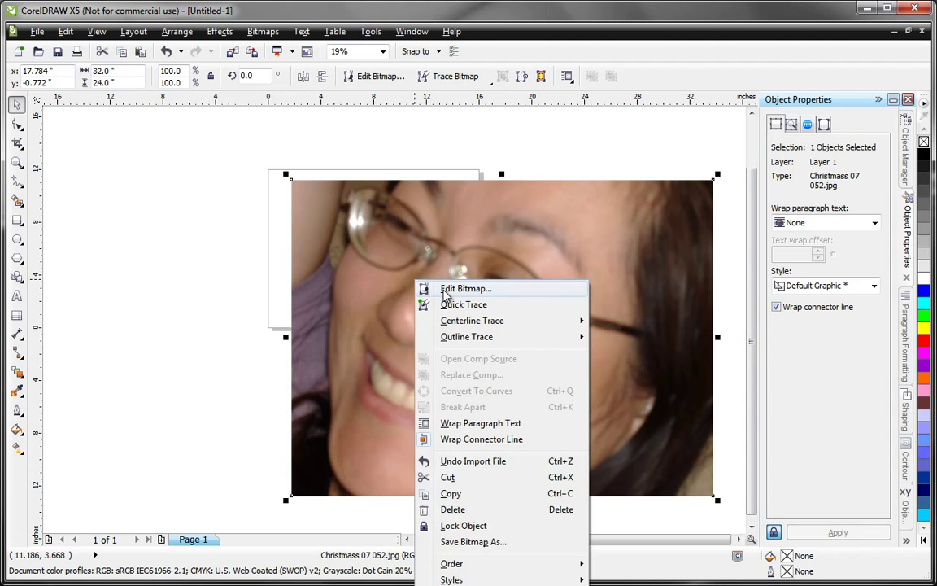
click(444, 292)
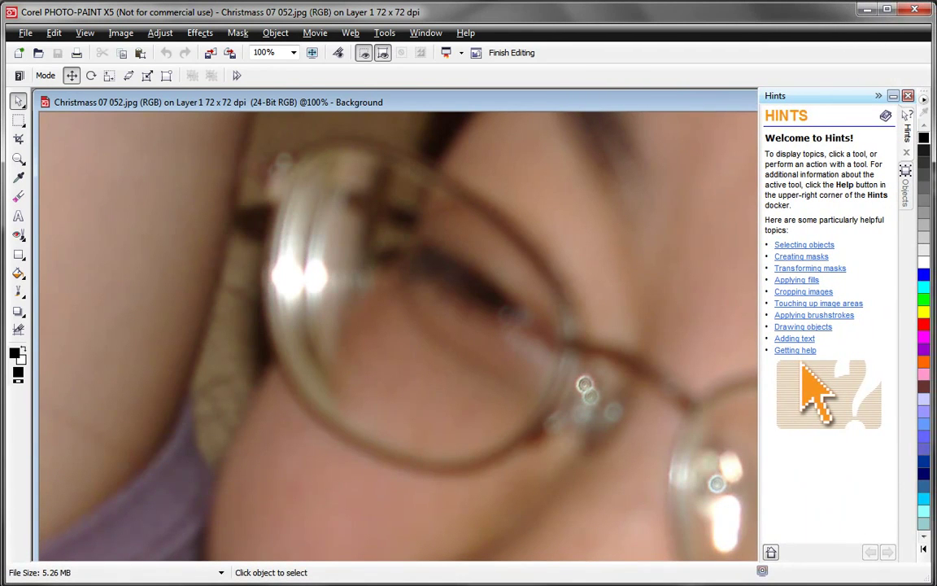
Step: Collapse the Hints docker and maximize the photo's document window
click(293, 53)
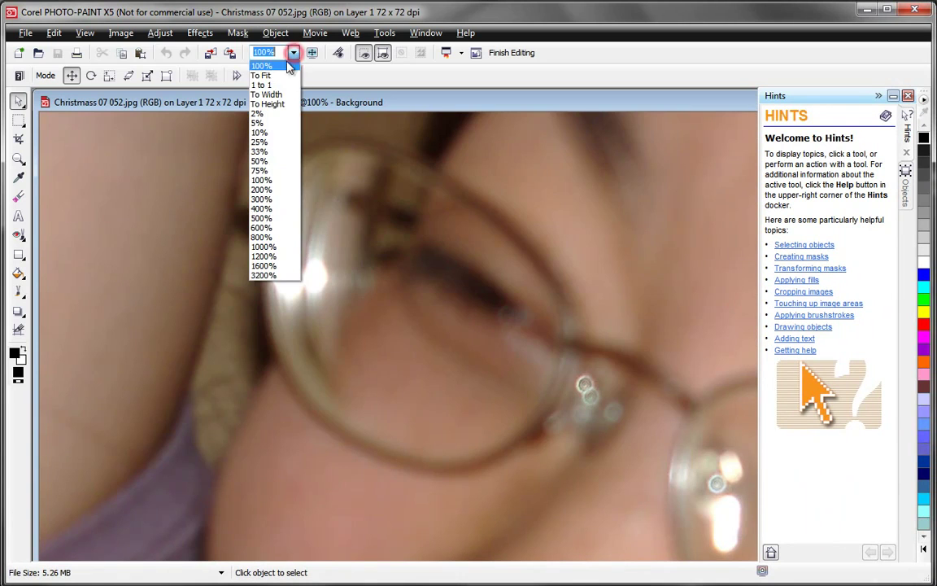
click(274, 81)
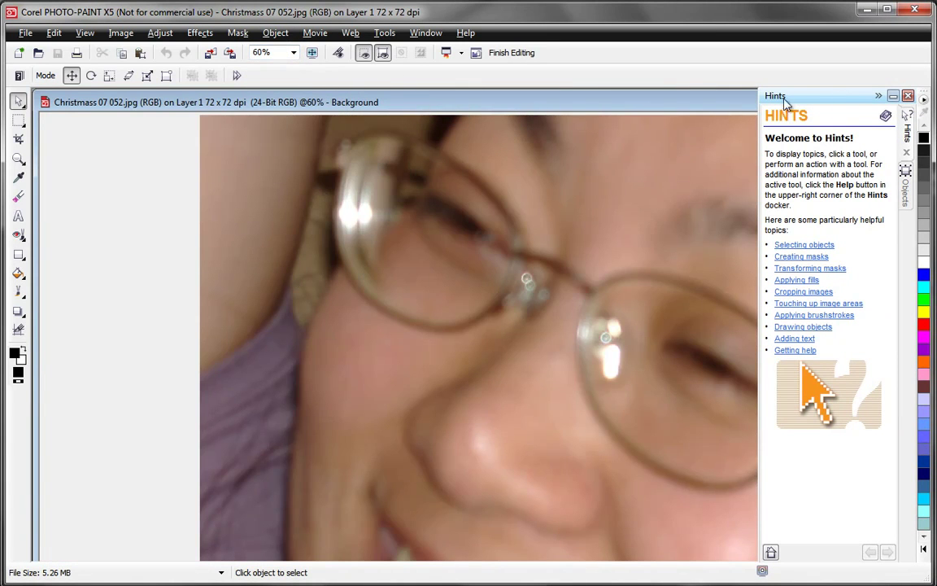
click(878, 96)
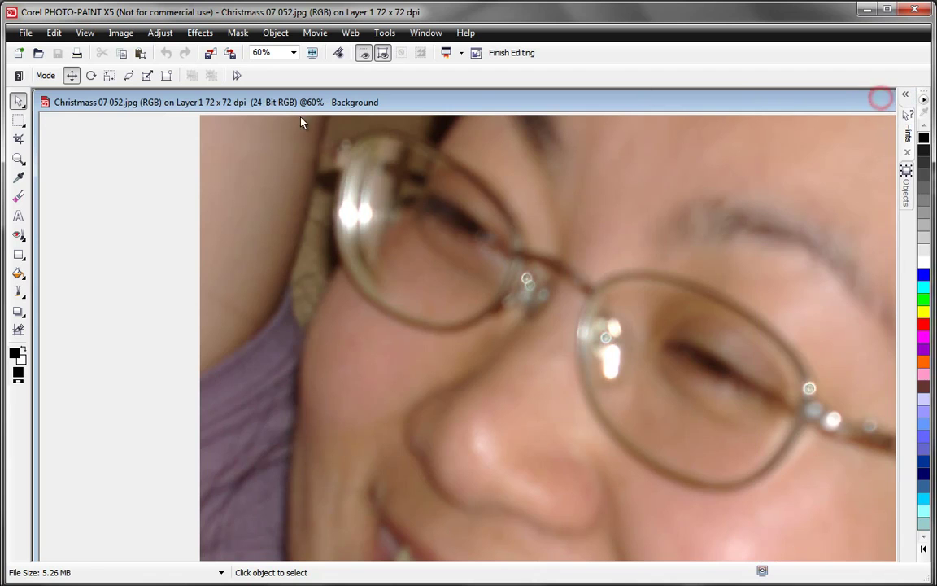
double_click(218, 102)
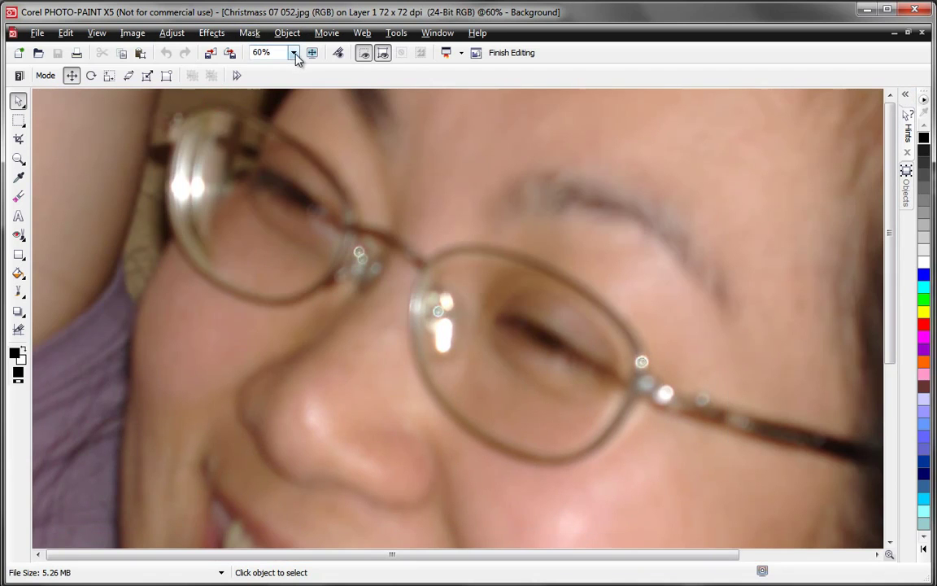
Step: Resample the photo to 500 dpi and a width of 3 inches, maintaining the aspect ratio
click(133, 32)
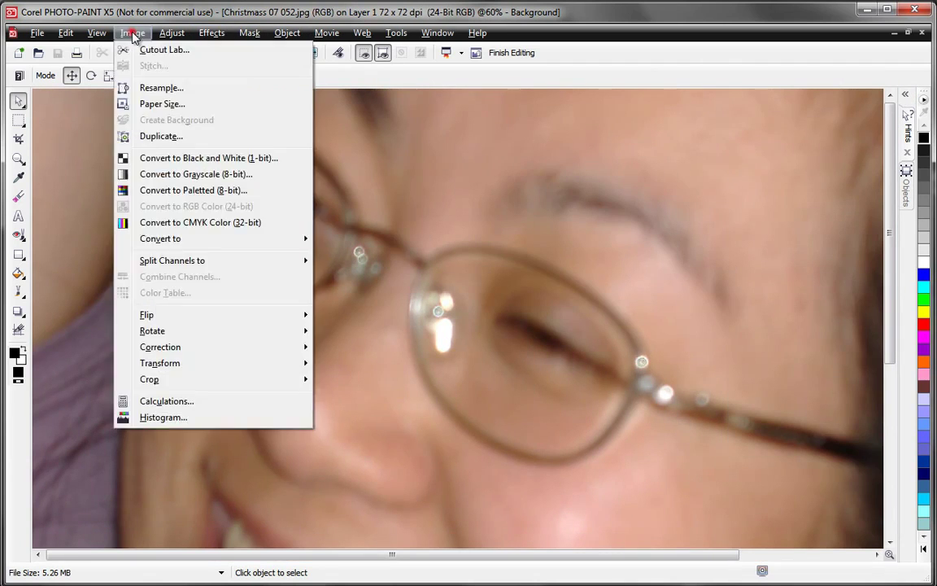
click(151, 88)
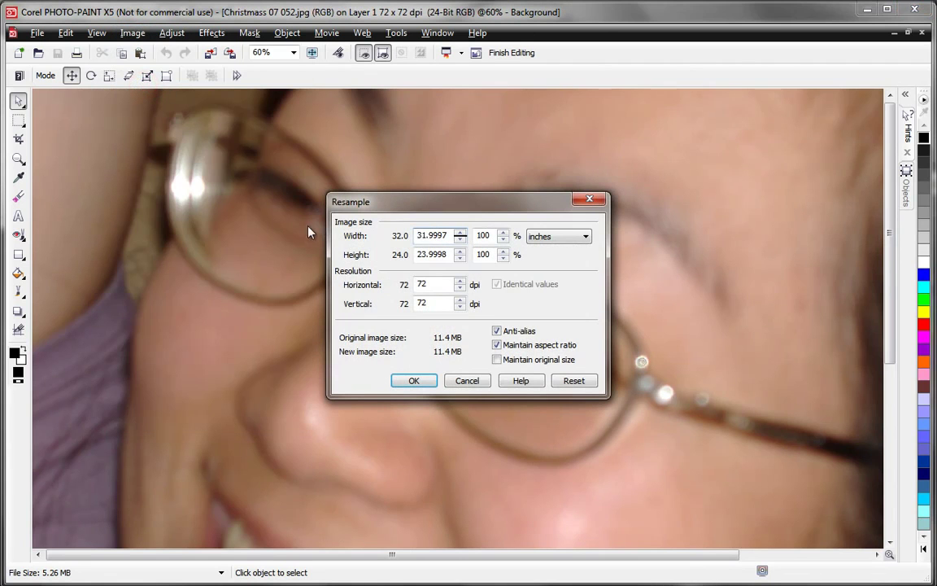
double_click(433, 284)
text(500)
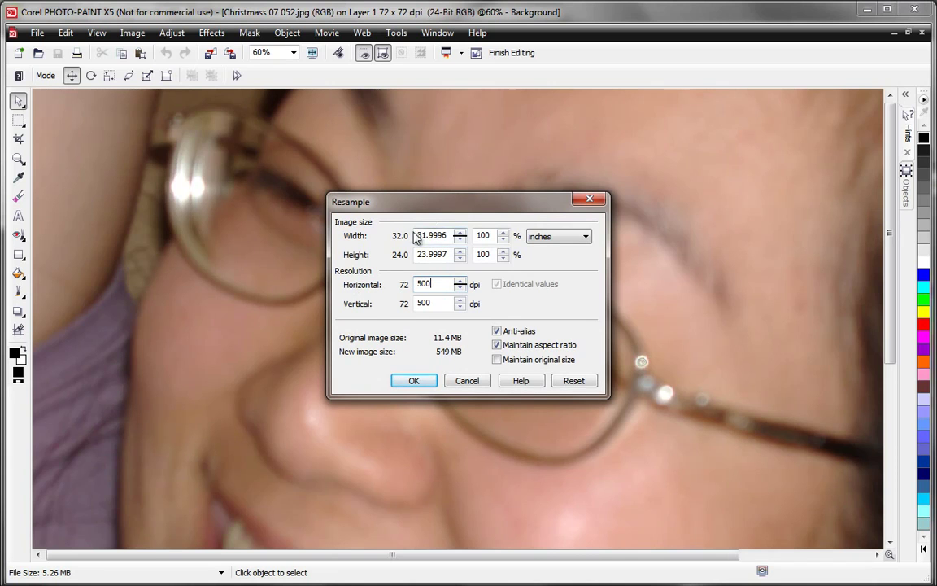
double_click(418, 236)
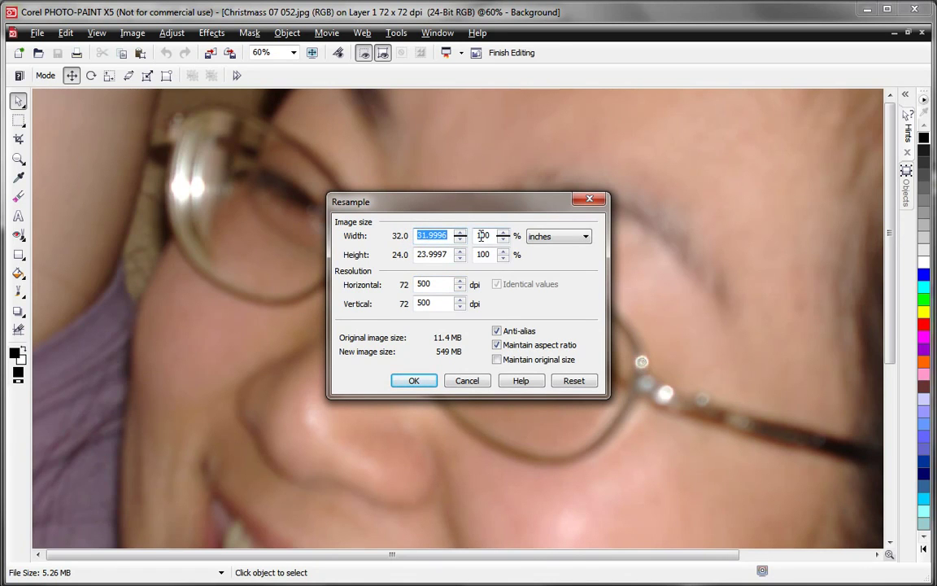
text(30)
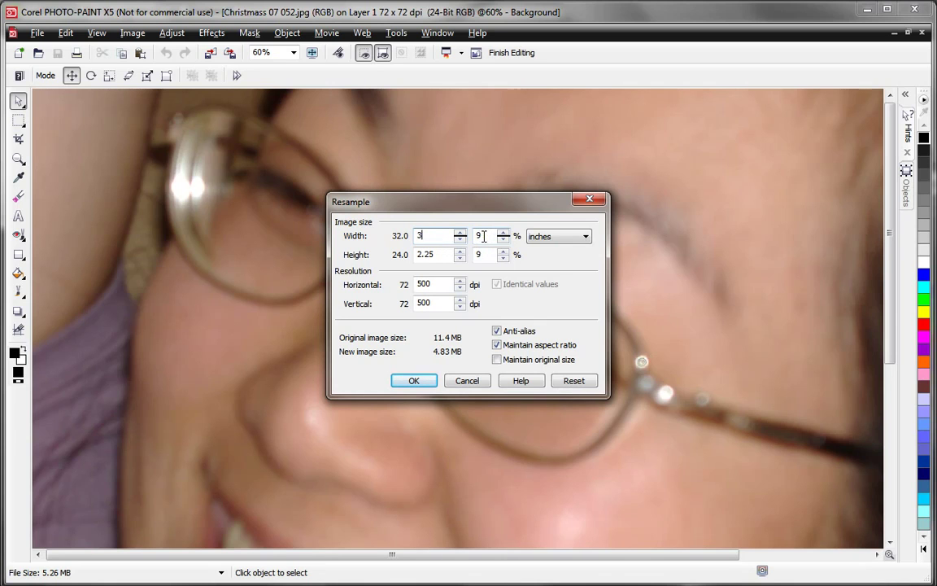
click(443, 255)
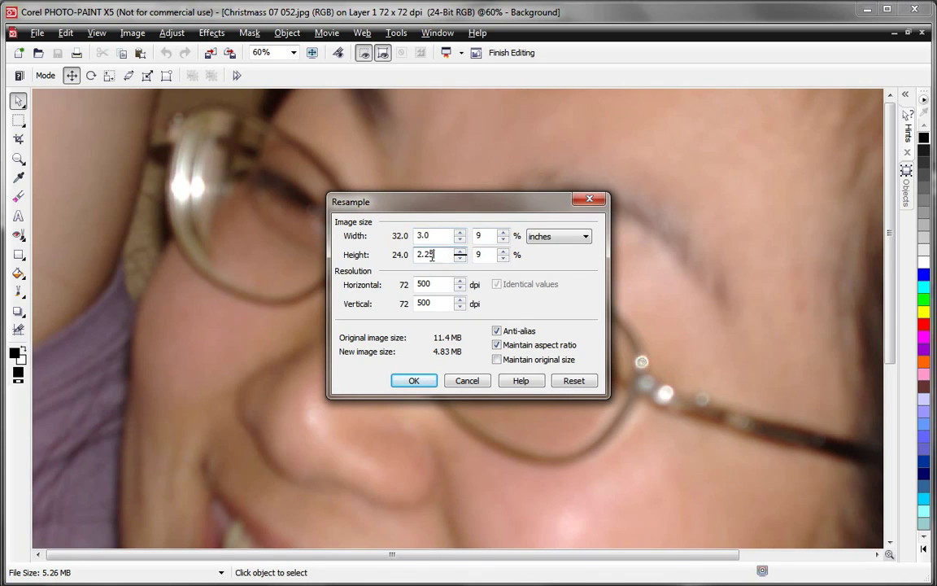
click(411, 381)
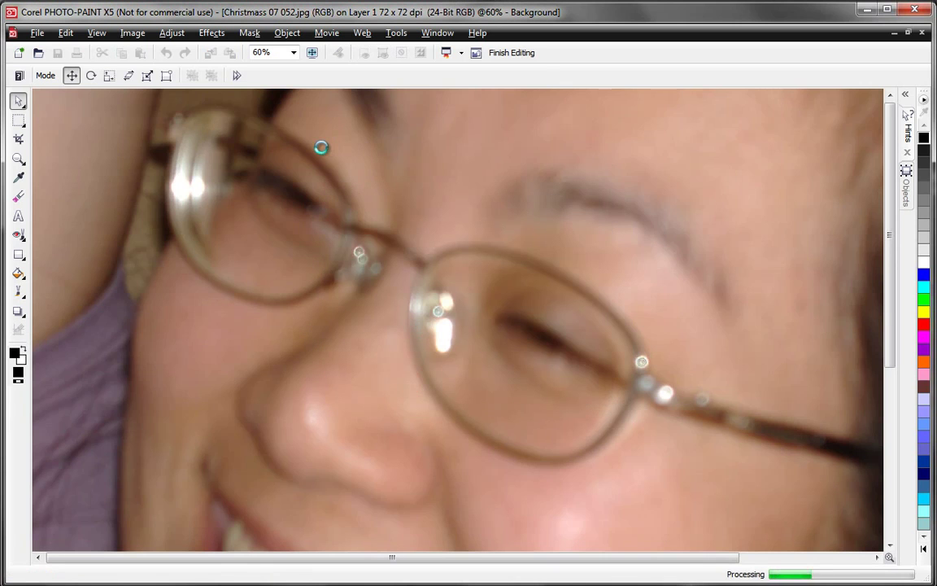
Step: Start converting the whole photo to 1-bit black and white and choose Stucki as the conversion method
click(293, 52)
click(284, 86)
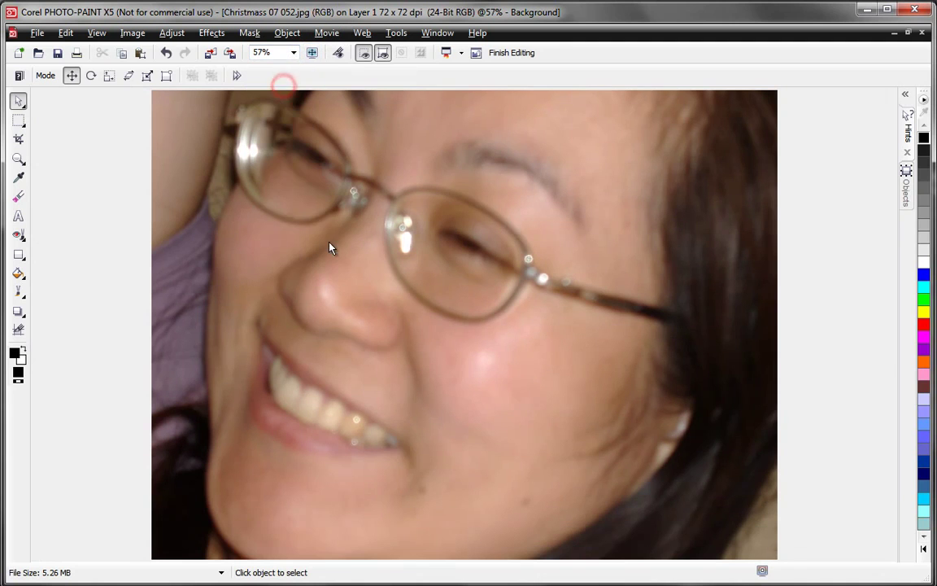
click(131, 34)
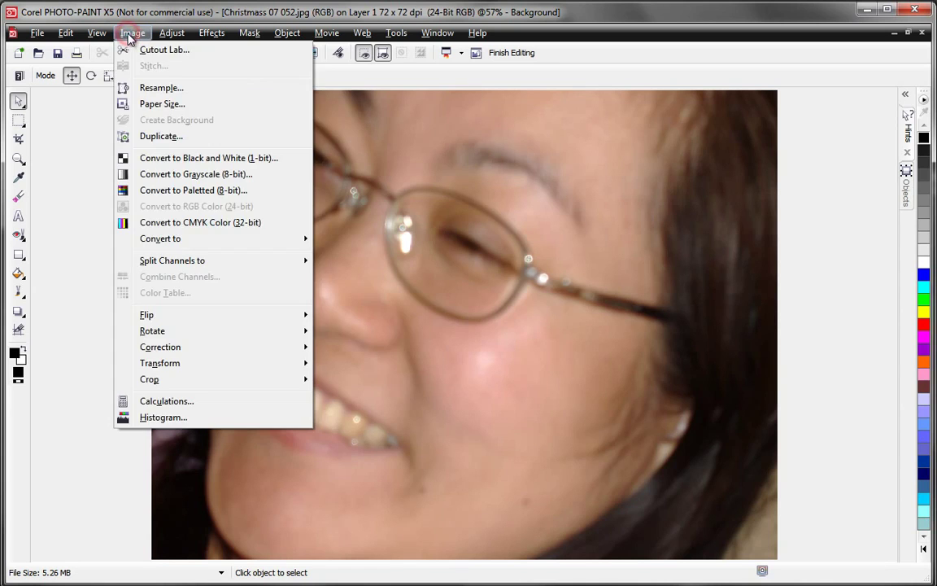
click(172, 160)
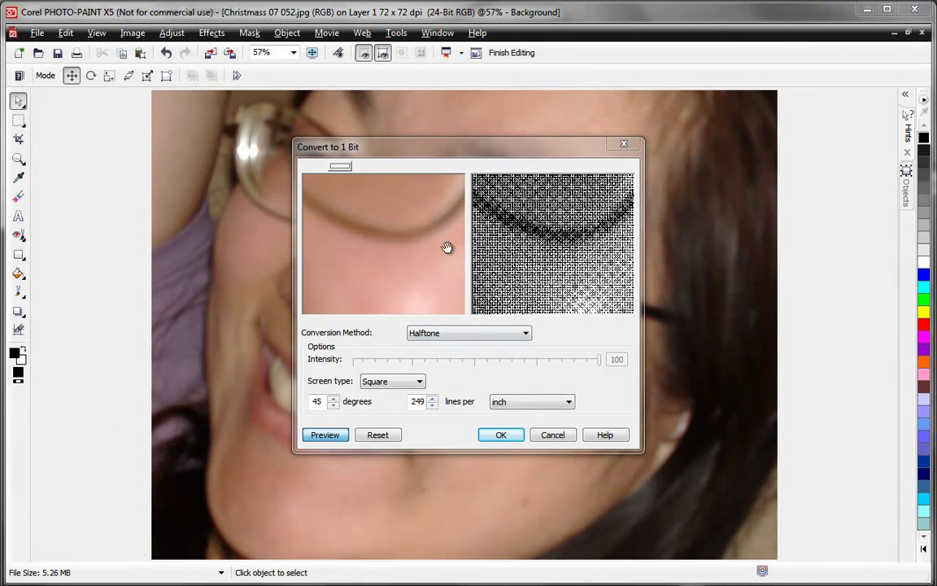
mouse_move(398, 245)
mouse_down()
mouse_move(363, 272)
mouse_move(358, 260)
mouse_move(382, 250)
mouse_up()
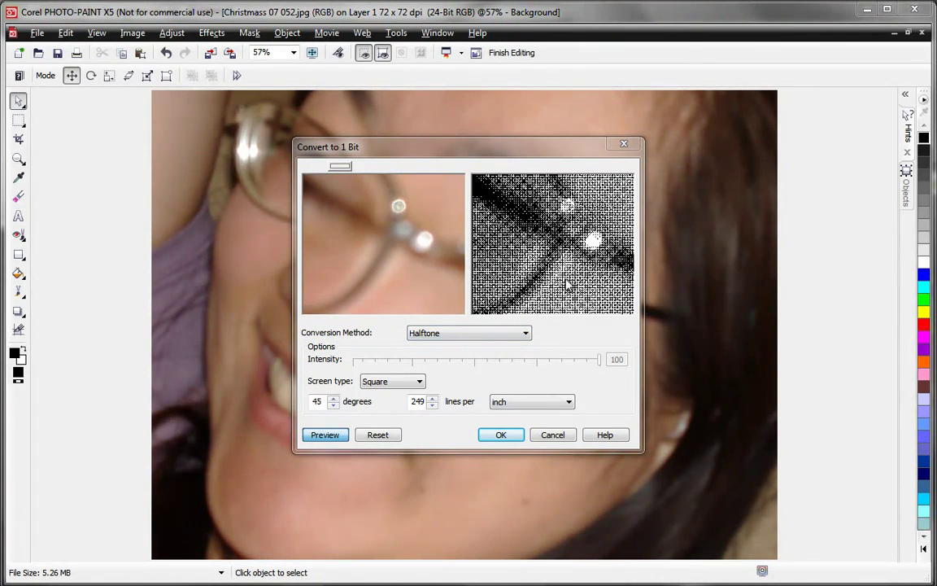
click(524, 333)
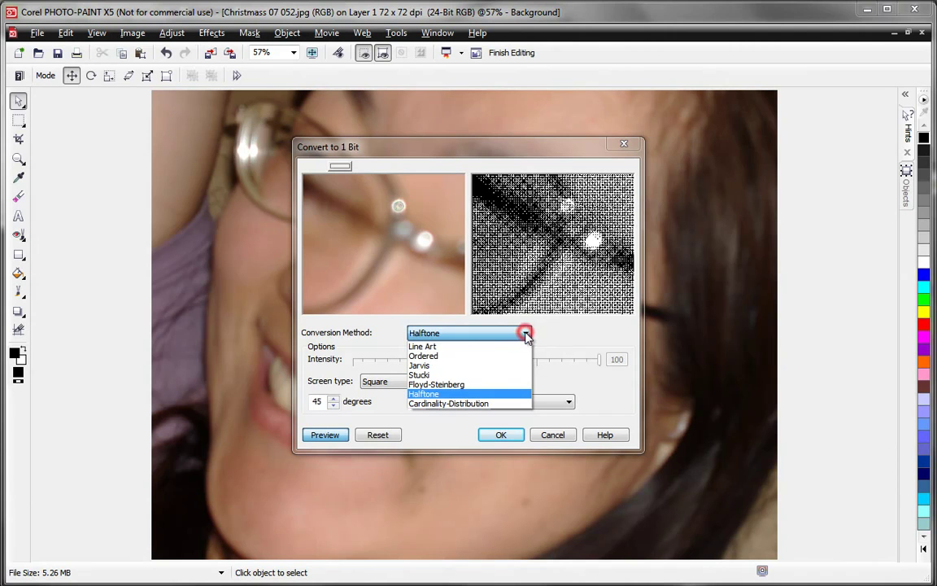
click(434, 378)
Step: Examine the Stucki conversion preview around the eyes and glasses at several zoom levels
drag(382, 281, 441, 231)
drag(340, 216, 408, 260)
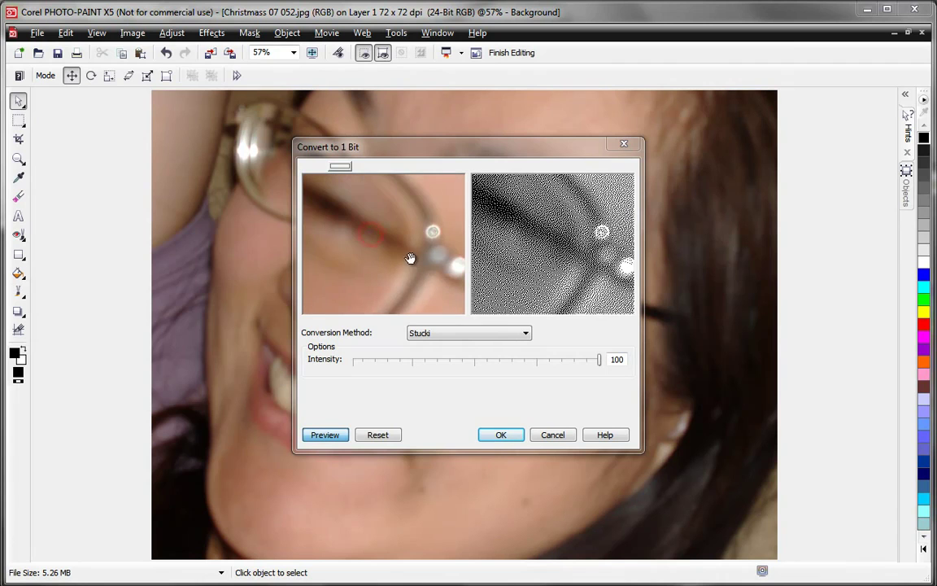
right_click(415, 259)
right_click(415, 258)
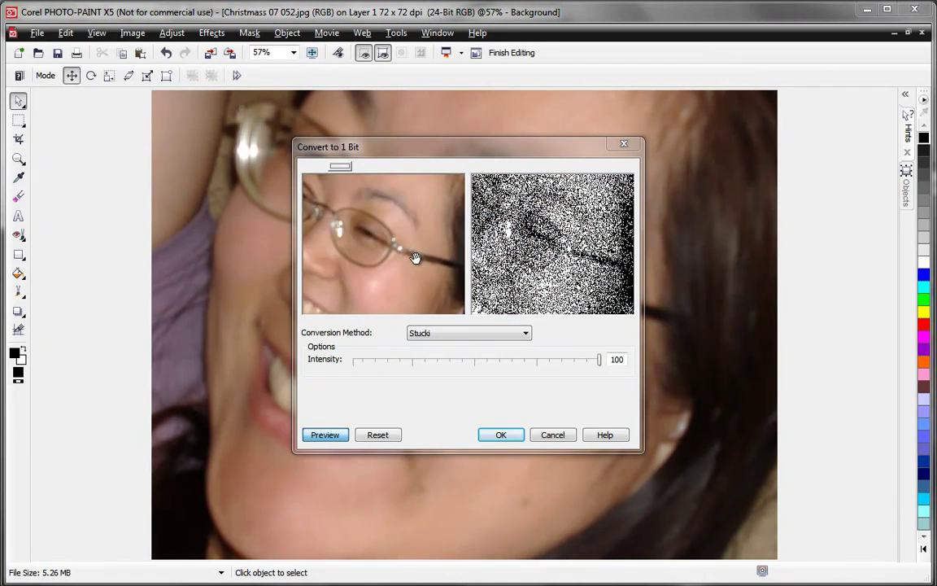
click(415, 259)
click(415, 258)
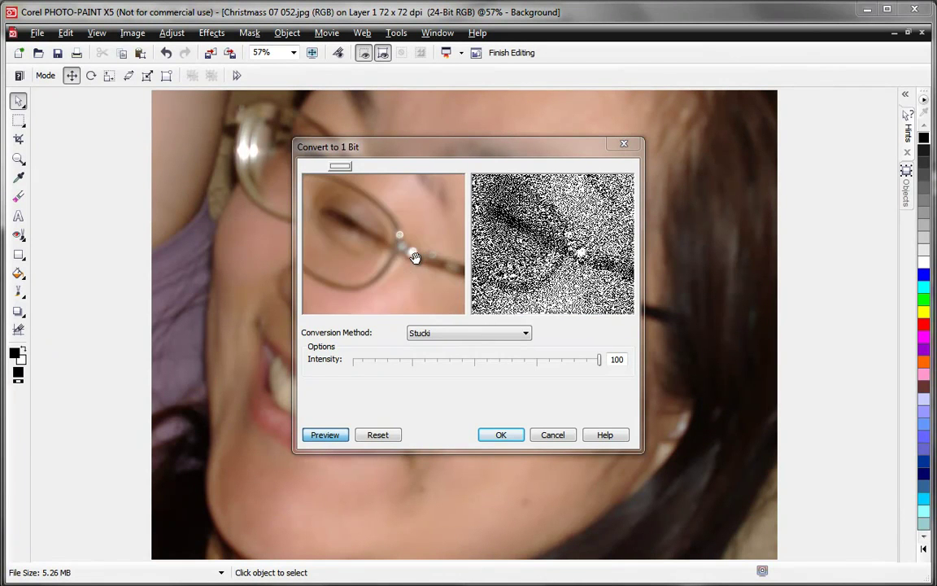
right_click(415, 259)
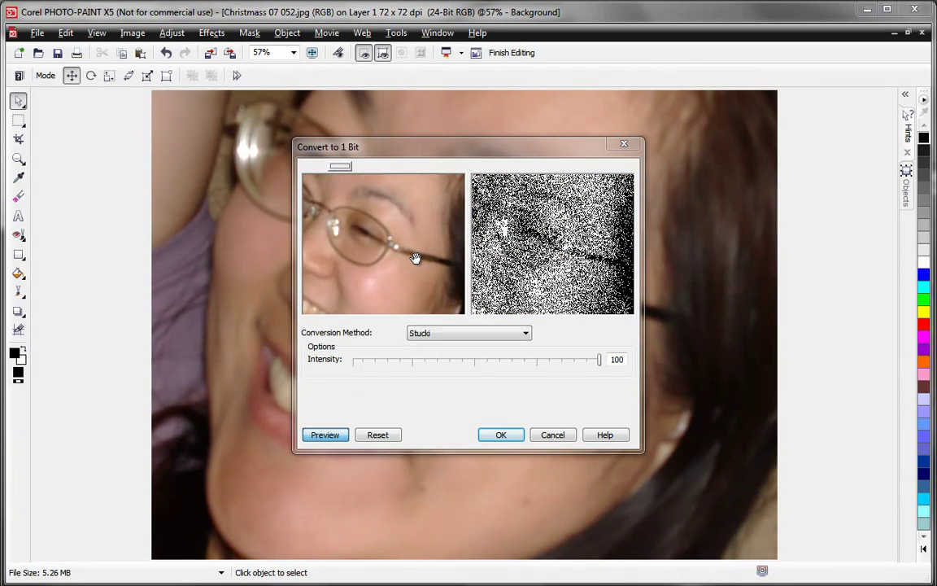
right_click(415, 258)
click(415, 259)
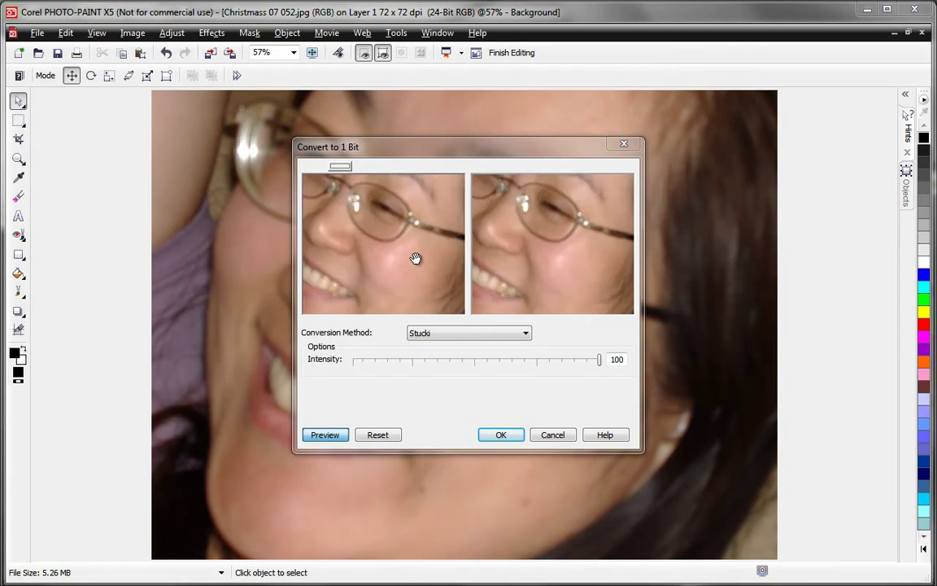
click(415, 259)
click(415, 259)
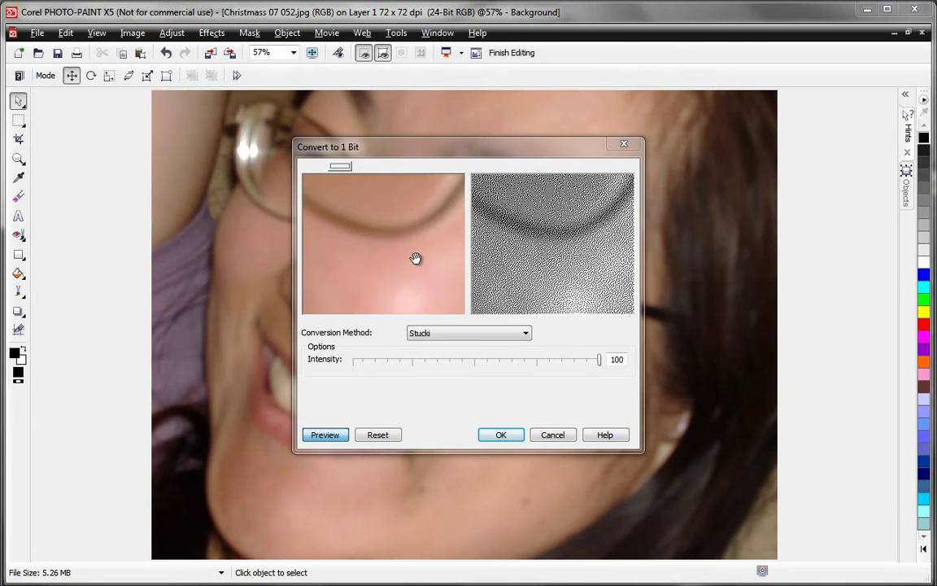
drag(378, 264, 370, 317)
drag(382, 224, 354, 274)
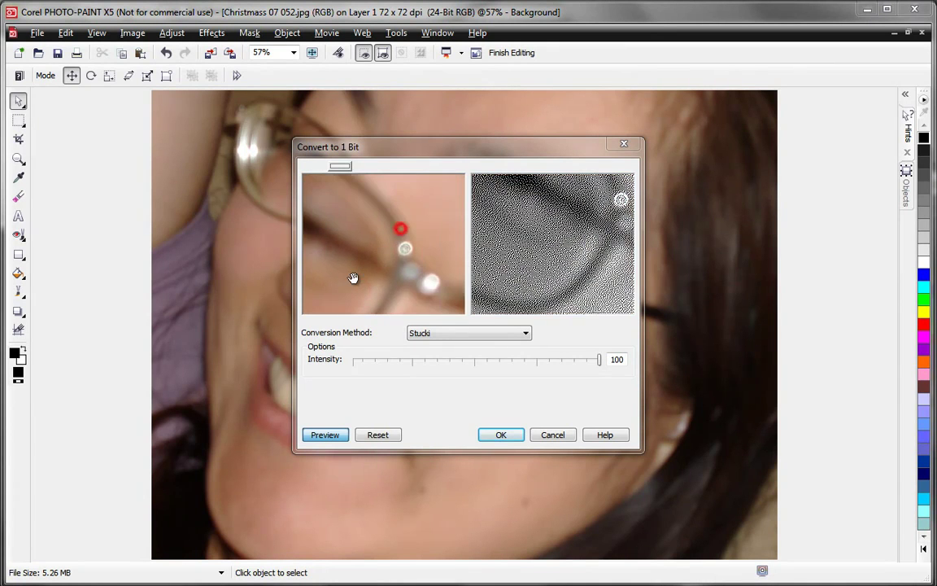
drag(320, 235, 416, 253)
drag(339, 225, 412, 248)
drag(341, 234, 372, 247)
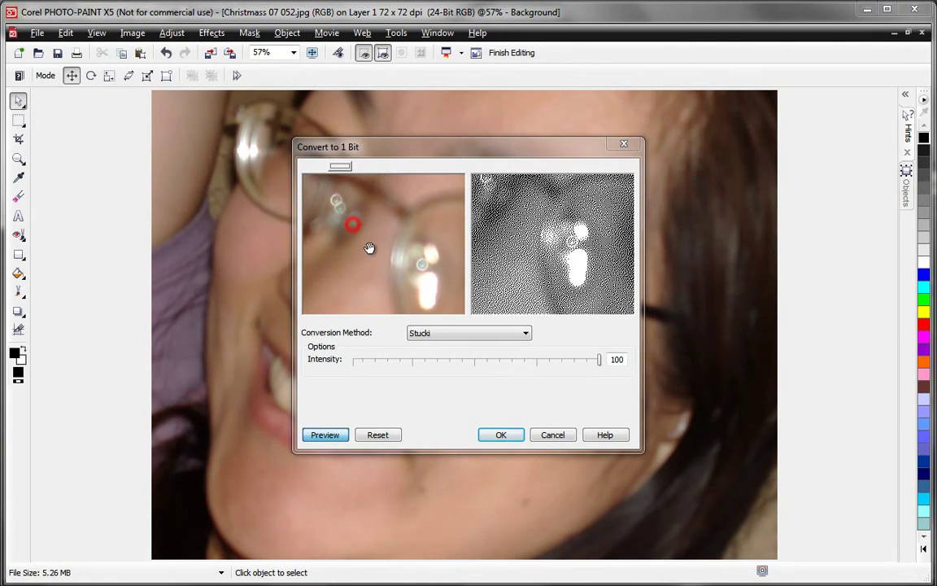
Step: Reduce the Stucki conversion intensity to 62 and apply the 1-bit conversion to the photo
click(597, 364)
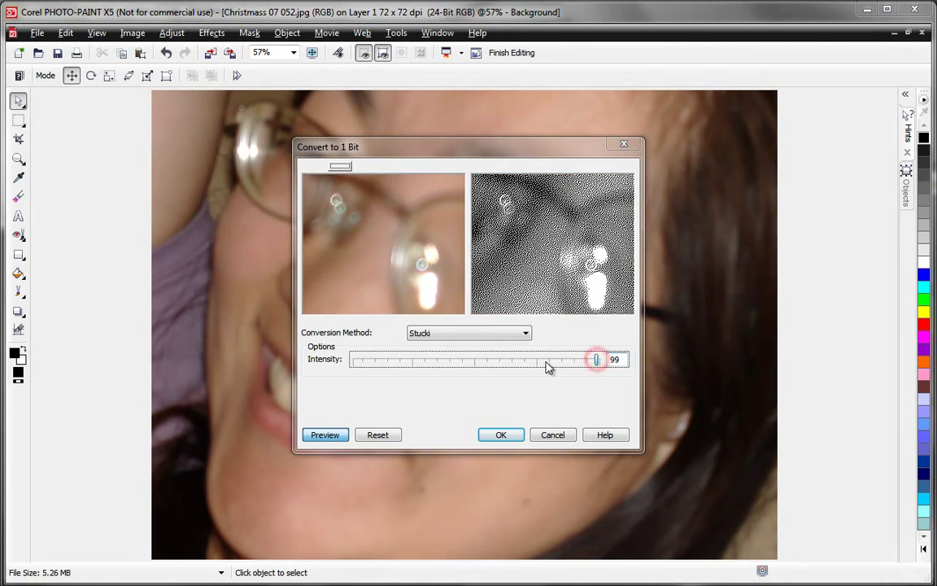
drag(597, 363, 511, 363)
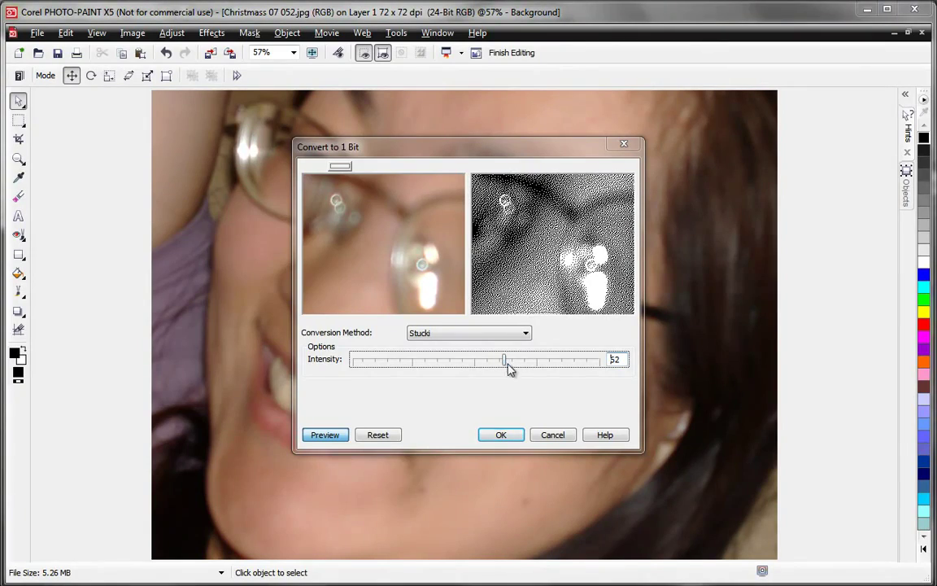
drag(406, 236, 404, 271)
click(501, 434)
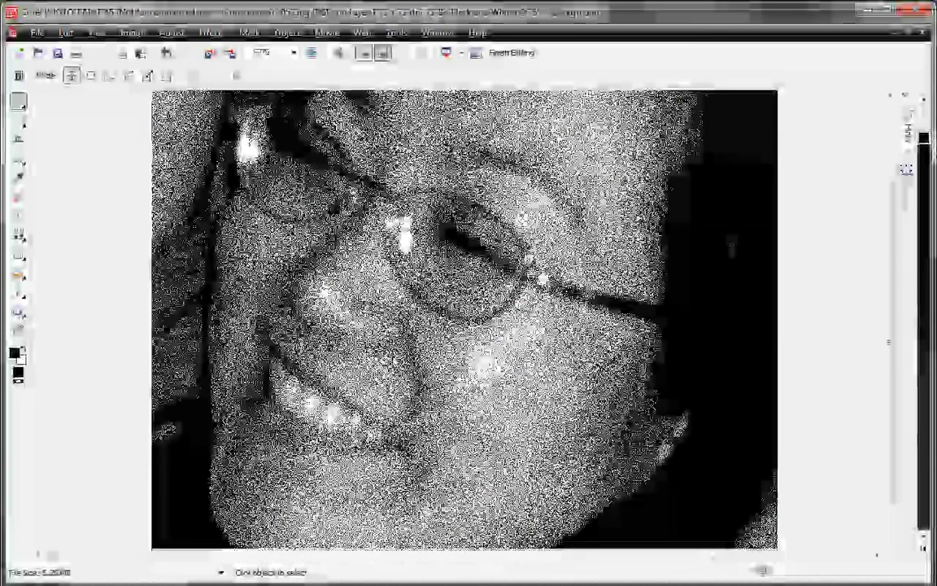
Step: Inspect the dithered photo up close, finish editing with the changes saved to the bitmap, and close PHOTO-PAINT to return to CorelDRAW
scroll(342, 415, up, 2)
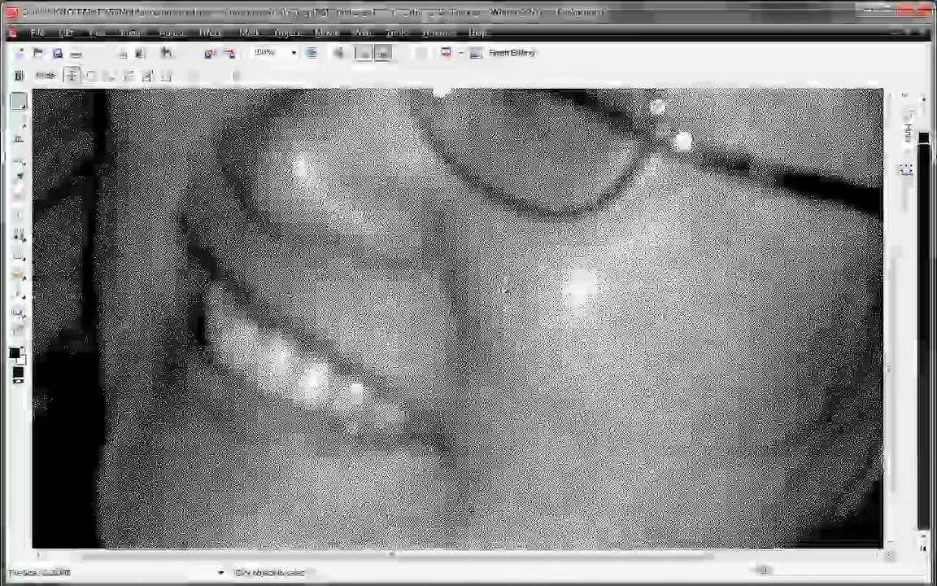
drag(496, 555, 594, 558)
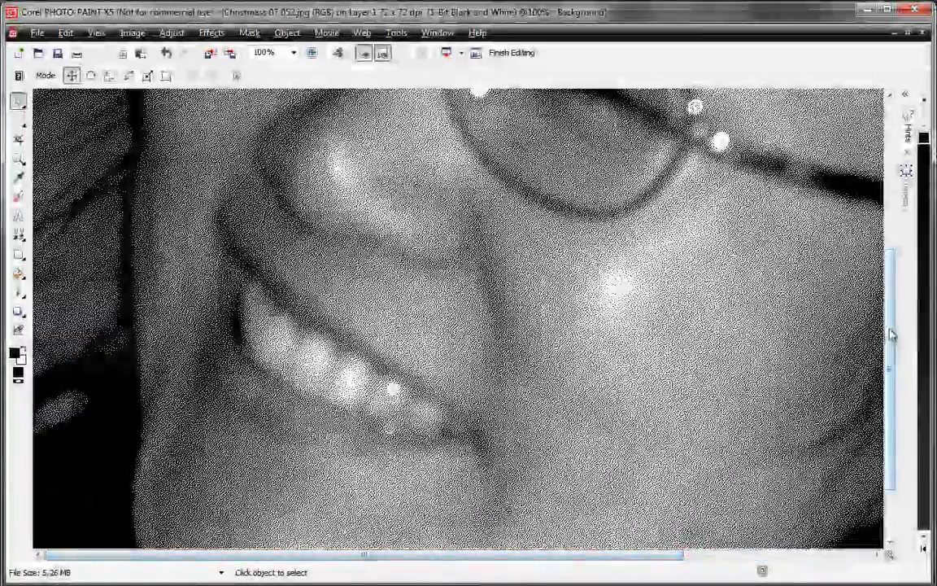
scroll(883, 330, up, 1)
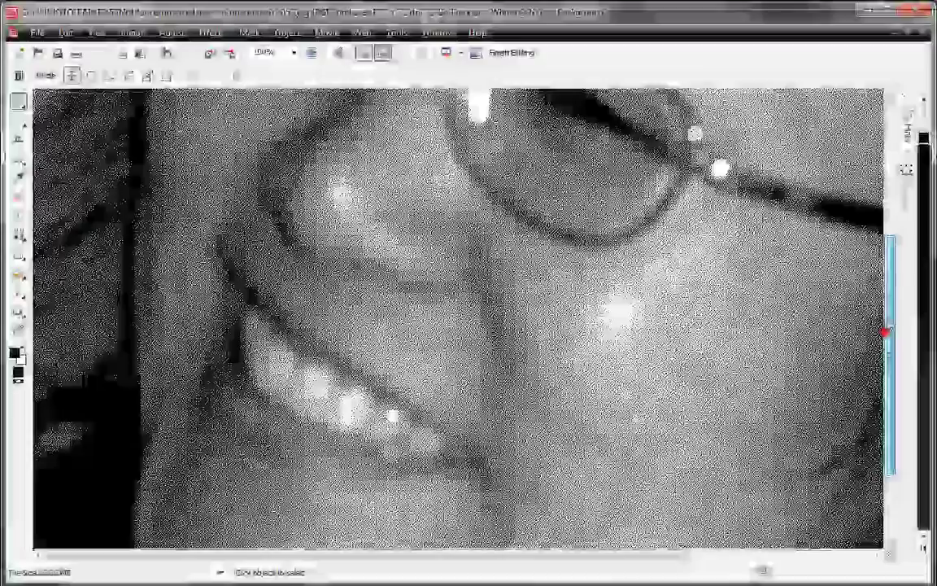
drag(886, 332, 894, 283)
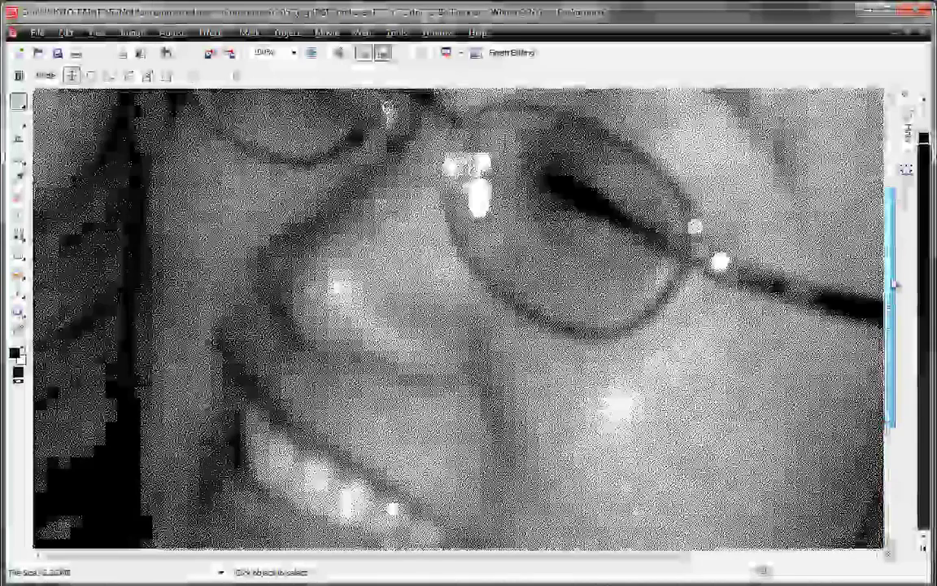
drag(894, 283, 891, 331)
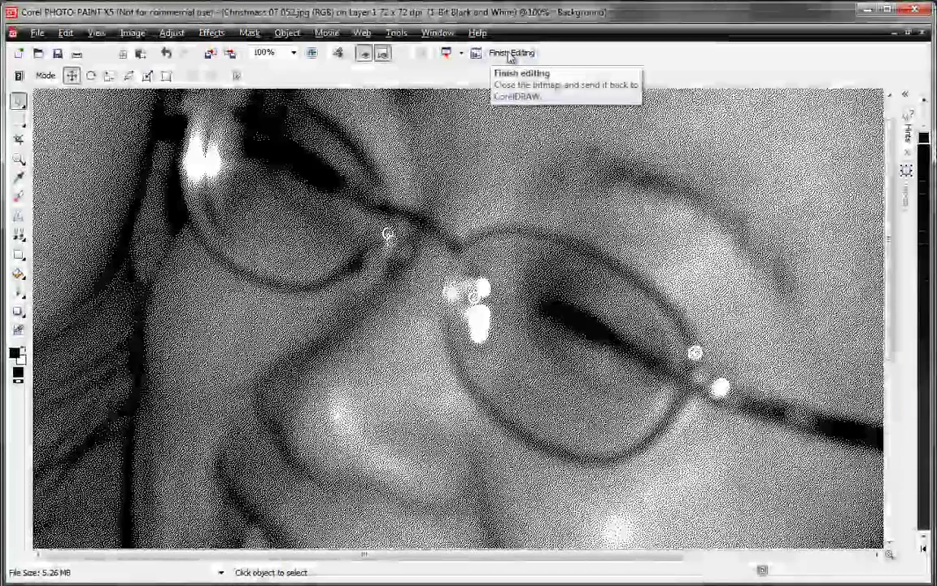
click(510, 52)
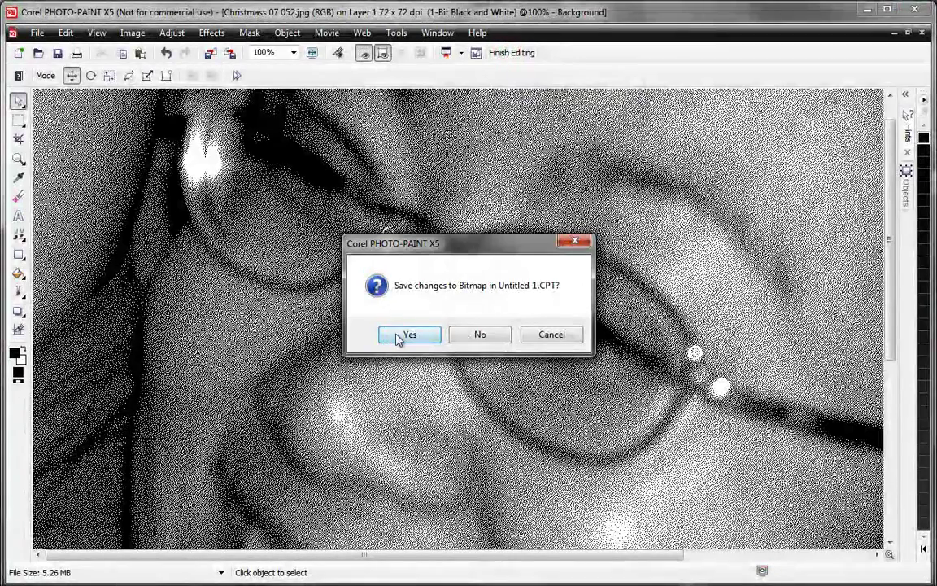
click(394, 334)
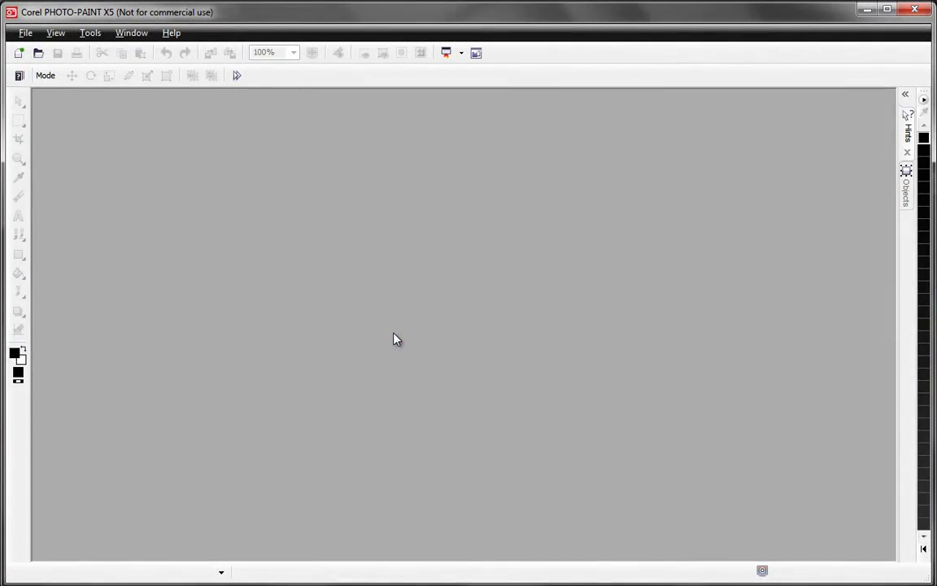
click(916, 15)
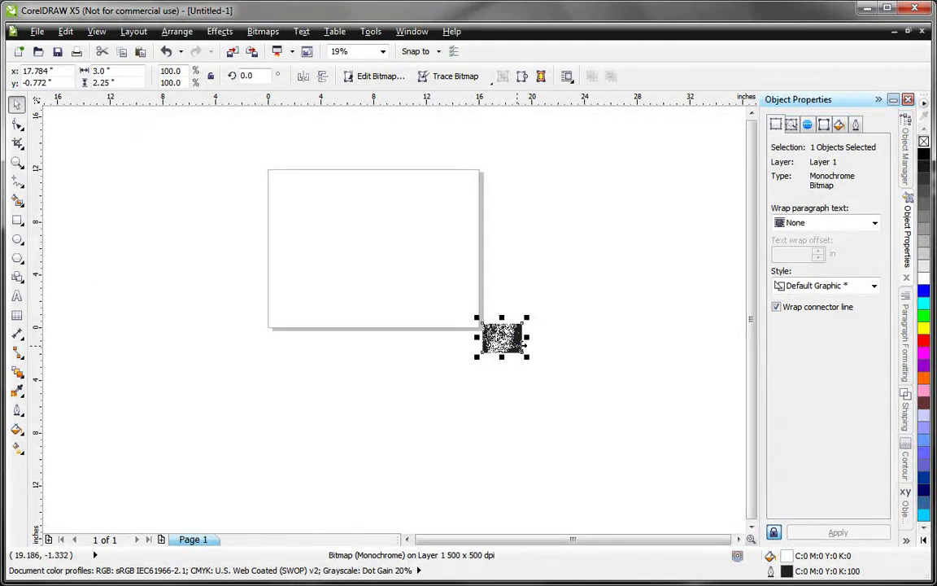
Step: Move the monochrome bitmap onto the upper-left part of the page, centred at about x 5.24 and y 8.5 inches
drag(502, 336, 335, 209)
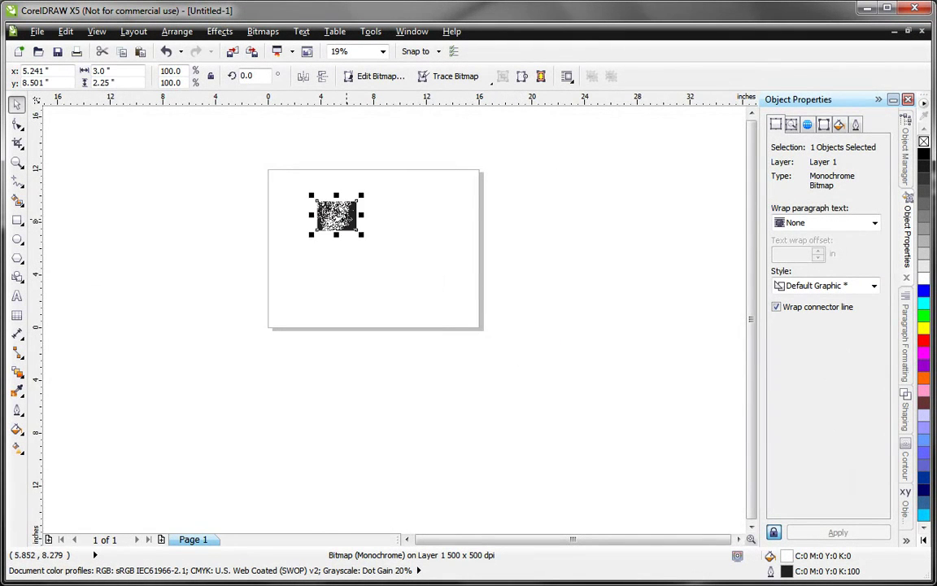
scroll(345, 226, up, 1)
scroll(345, 226, up, 1)
drag(590, 539, 566, 539)
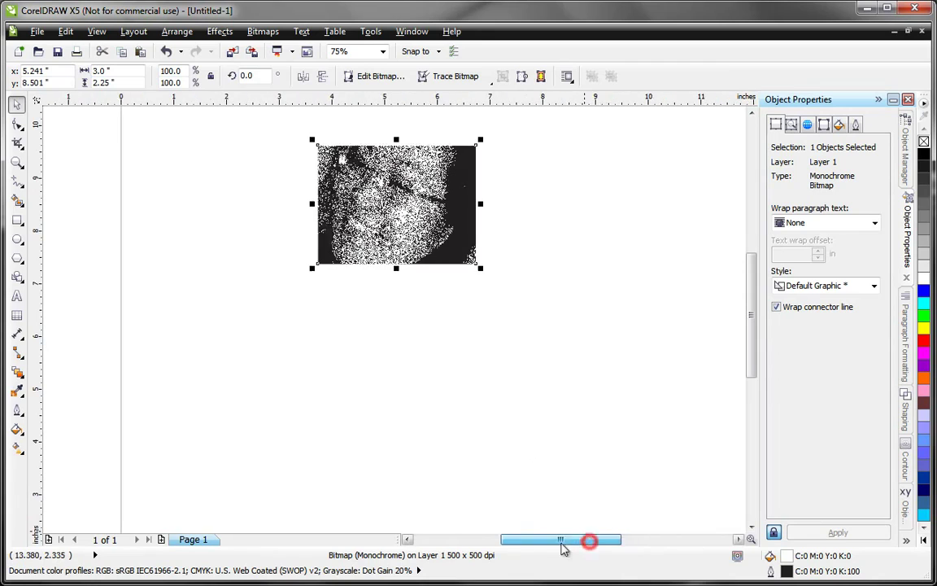
scroll(751, 302, up, 2)
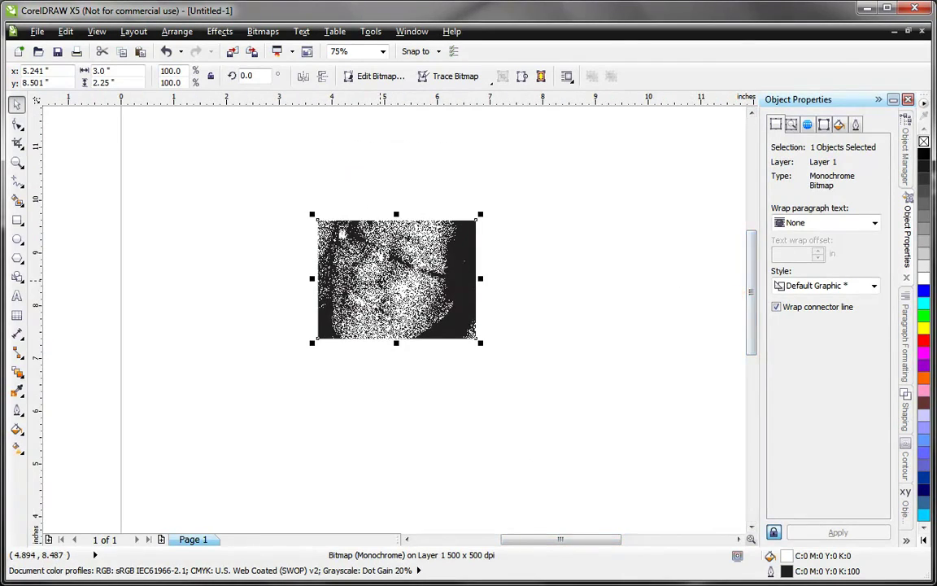
scroll(360, 216, up, 1)
drag(750, 286, 750, 276)
drag(556, 539, 535, 525)
scroll(488, 419, down, 1)
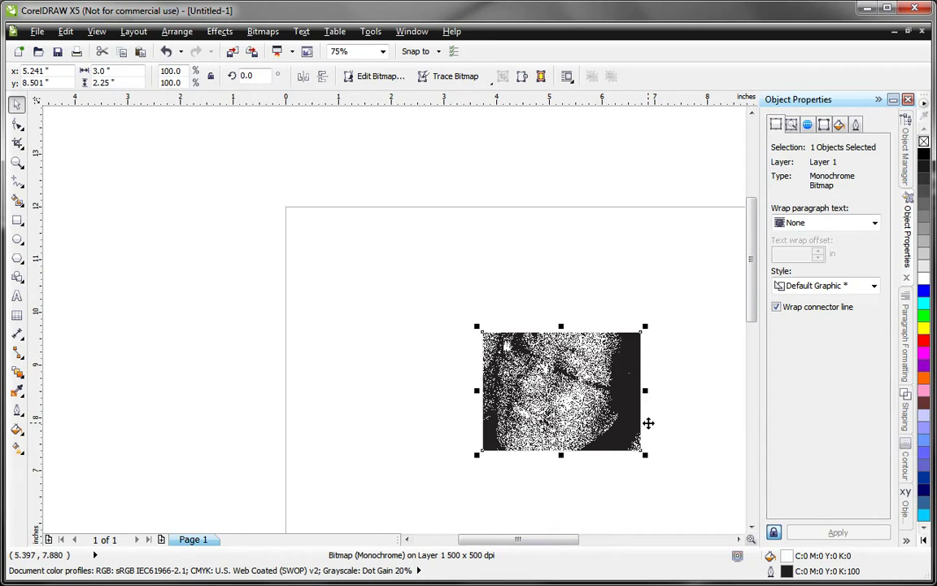
Step: Check the monochrome bitmap's fill and outline colours, then deselect it
click(371, 297)
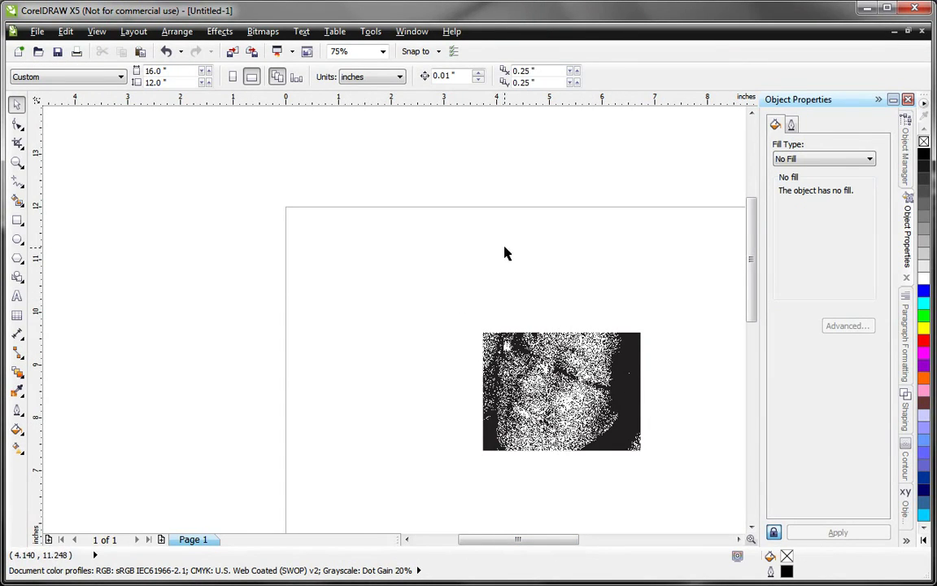
click(526, 348)
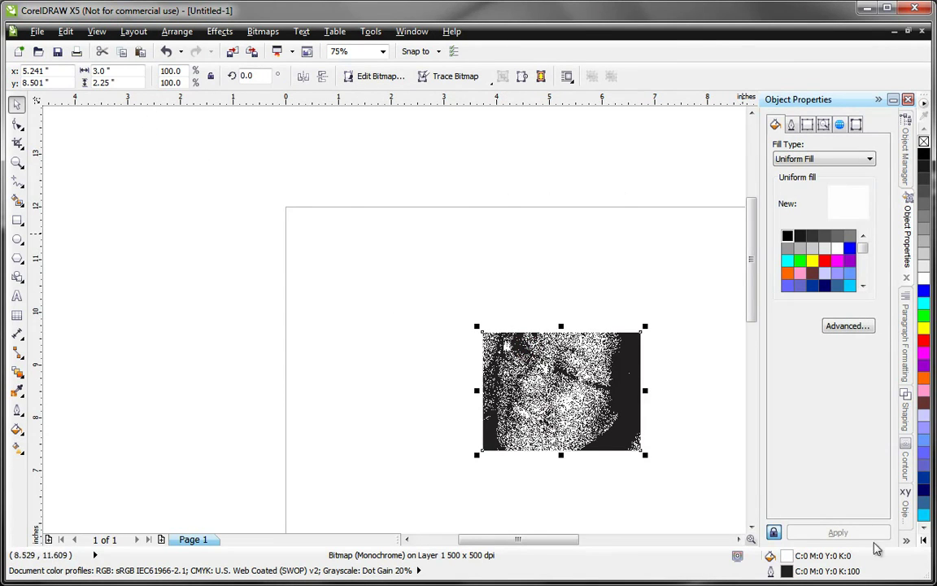
click(360, 263)
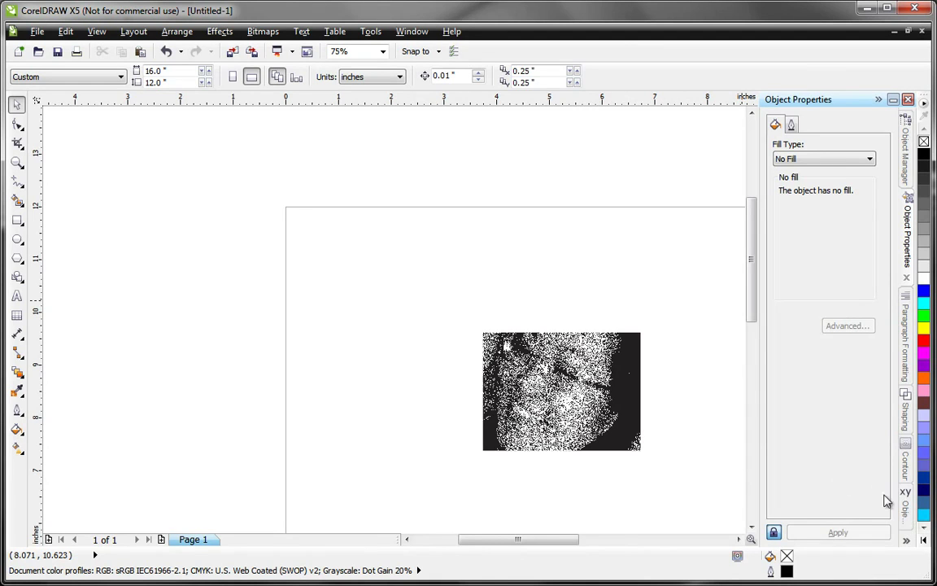
Step: Set up a new rectangle by object coordinates with an upper-left origin at x 0 and y 12 inches
click(907, 507)
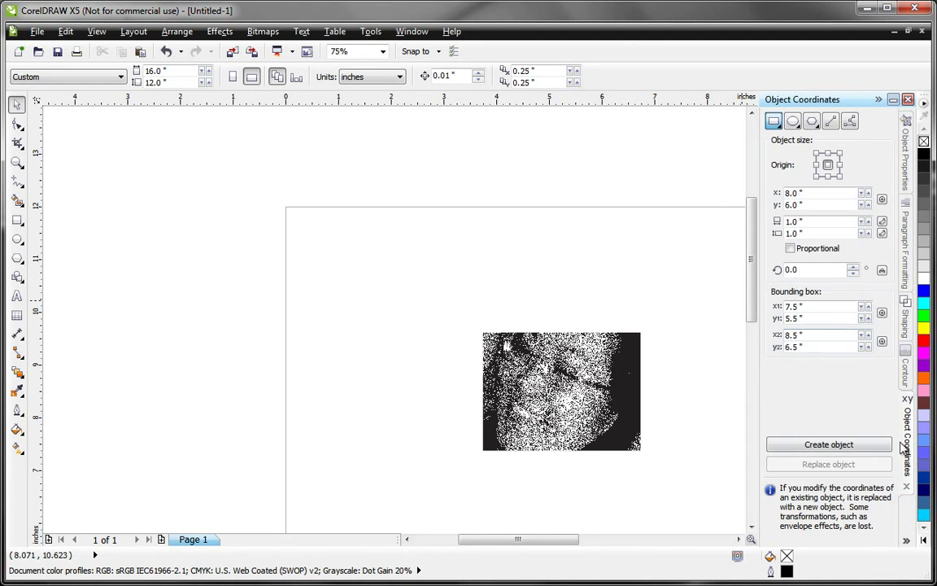
click(793, 193)
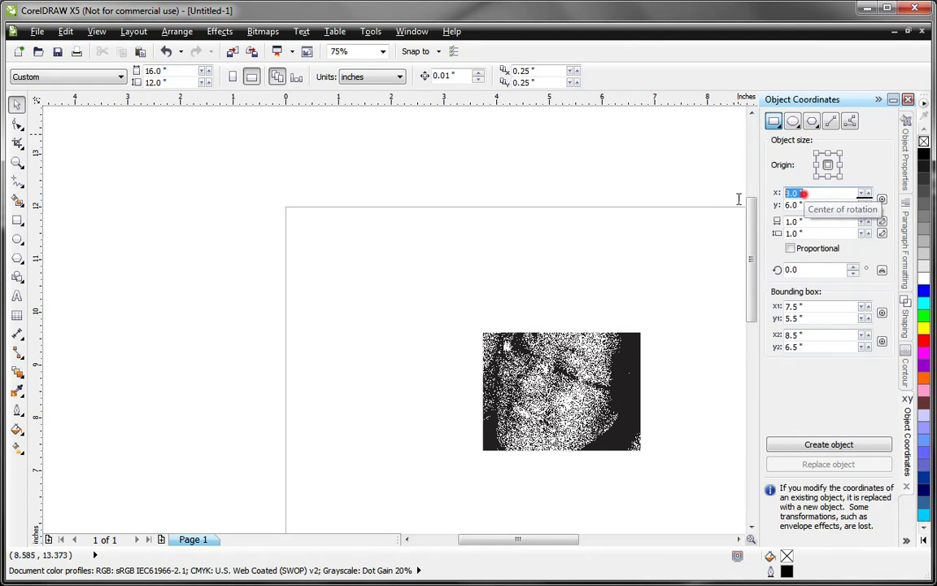
click(817, 153)
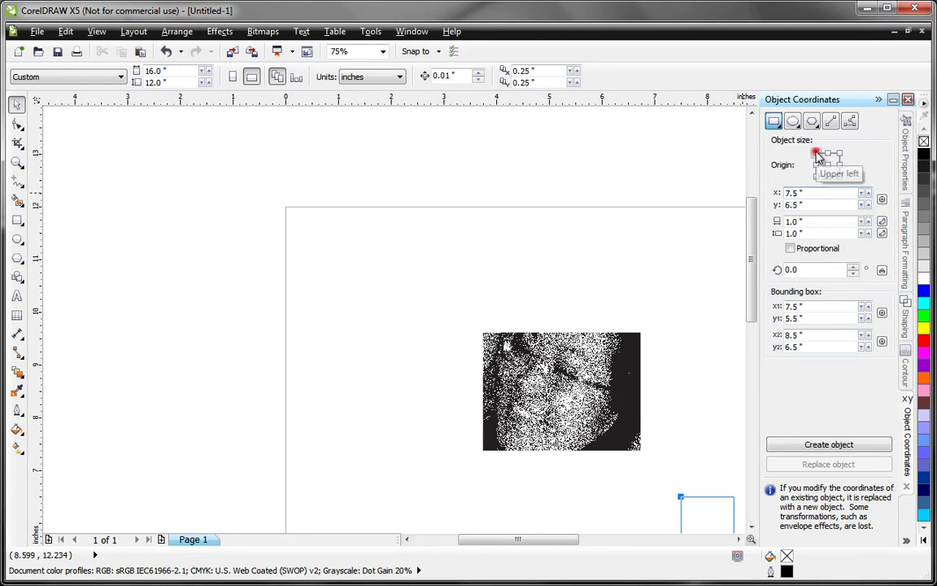
click(810, 193)
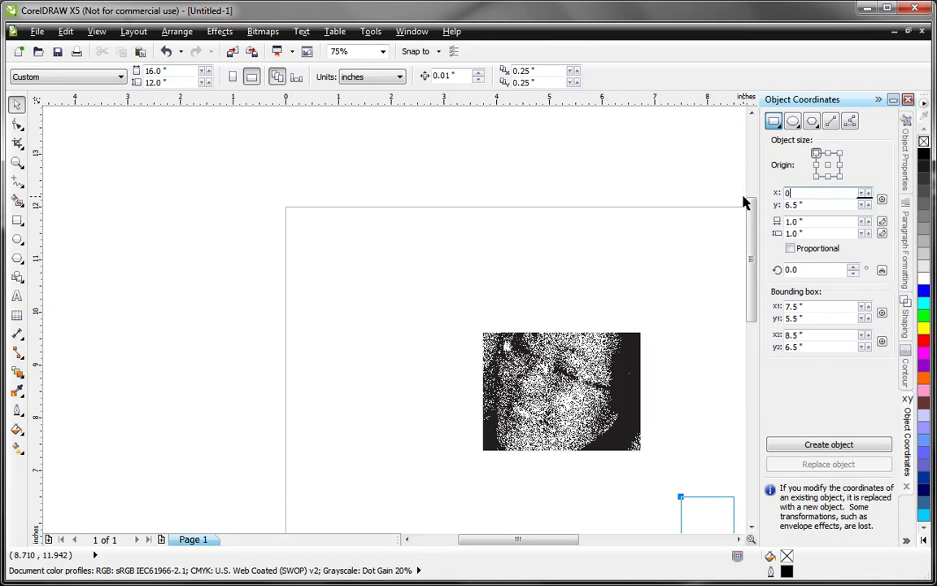
key(Tab)
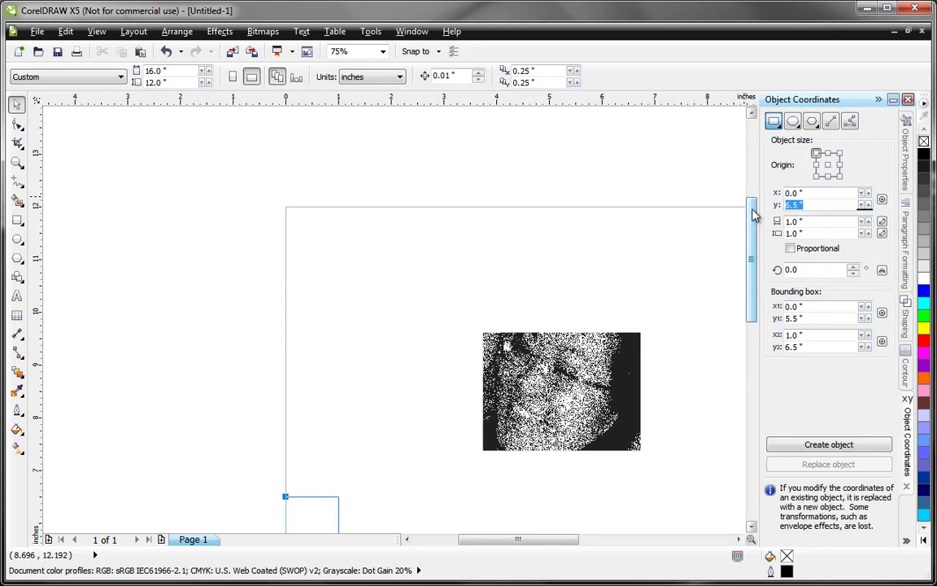
key(Return)
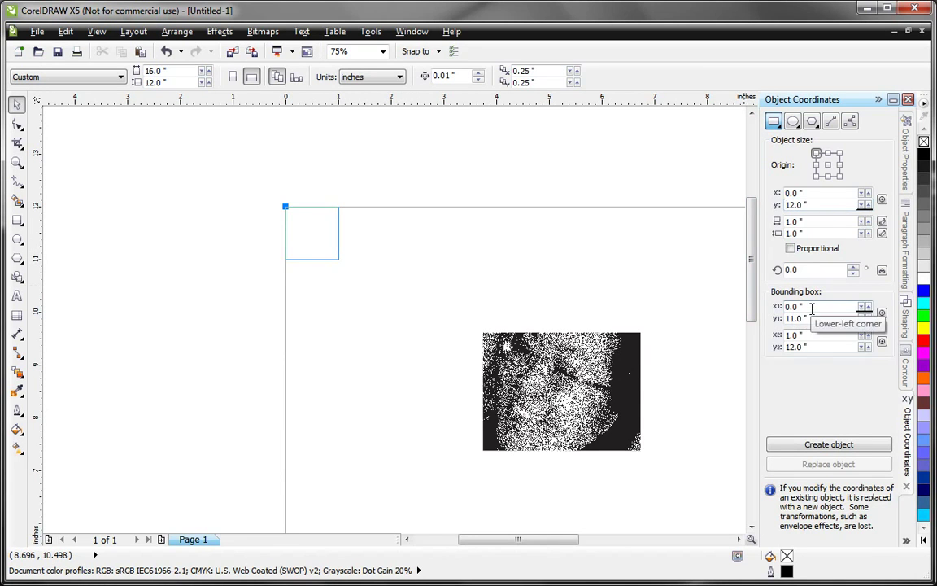
Step: Set the rectangle's size to 3.25 inches wide and 2.5 inches high, and create it at the page's upper-left corner
double_click(808, 222)
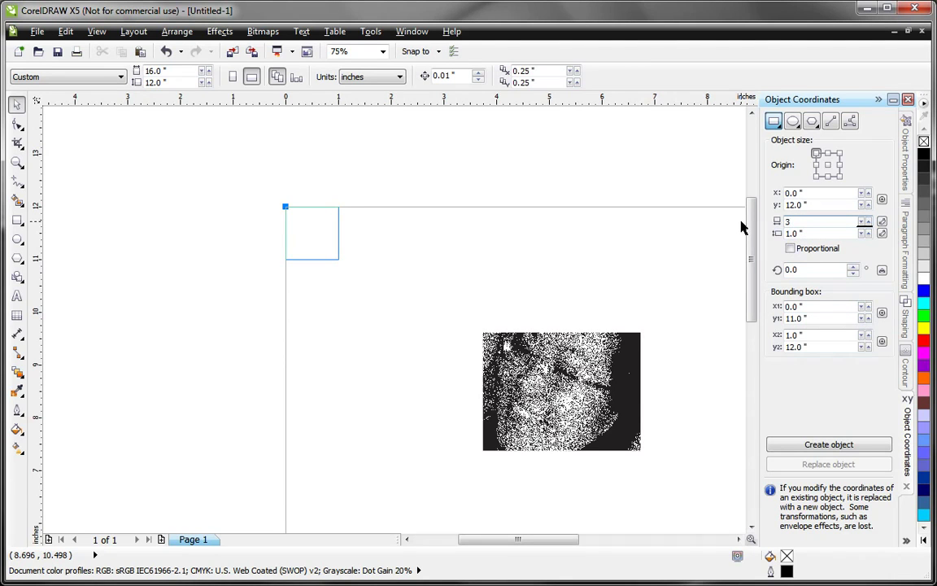
text(3.25)
key(Return)
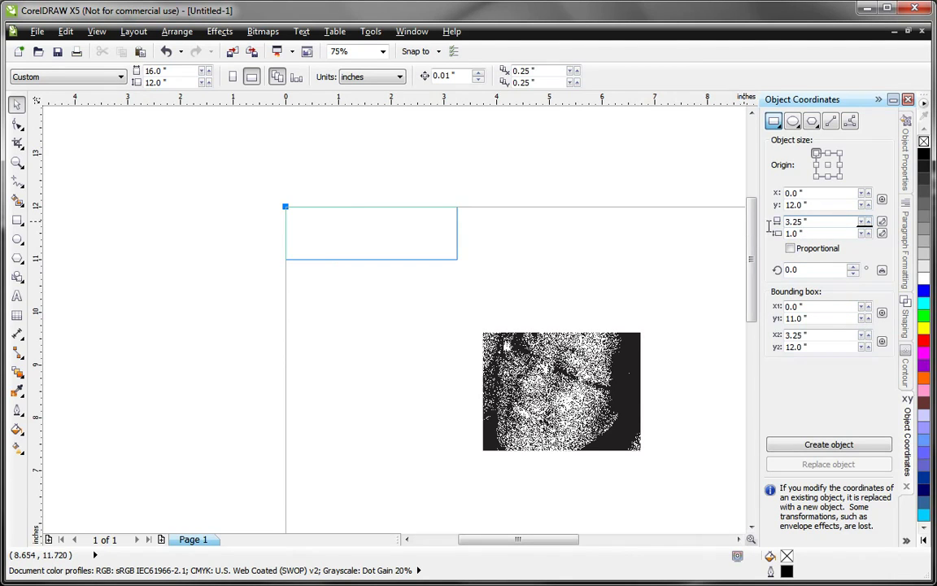
double_click(807, 234)
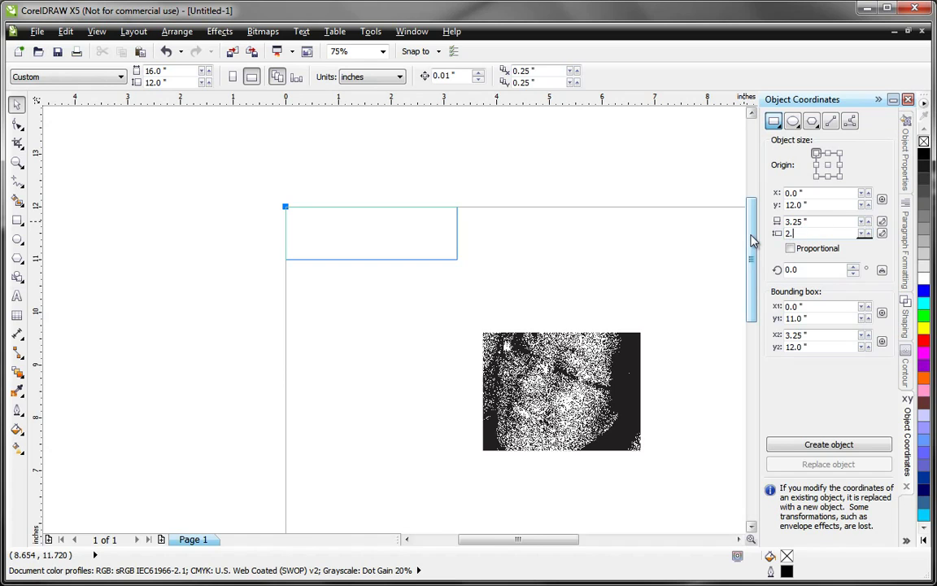
key(Return)
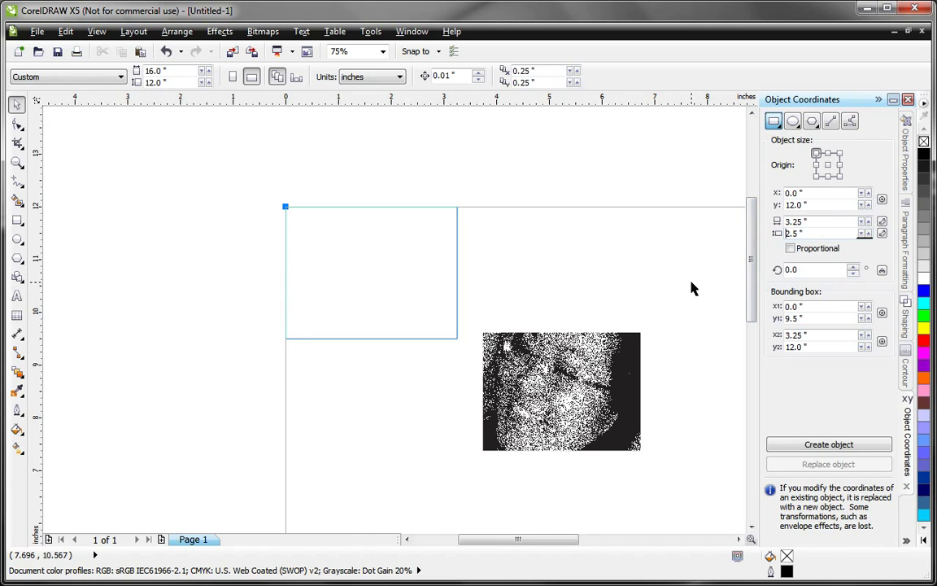
click(803, 447)
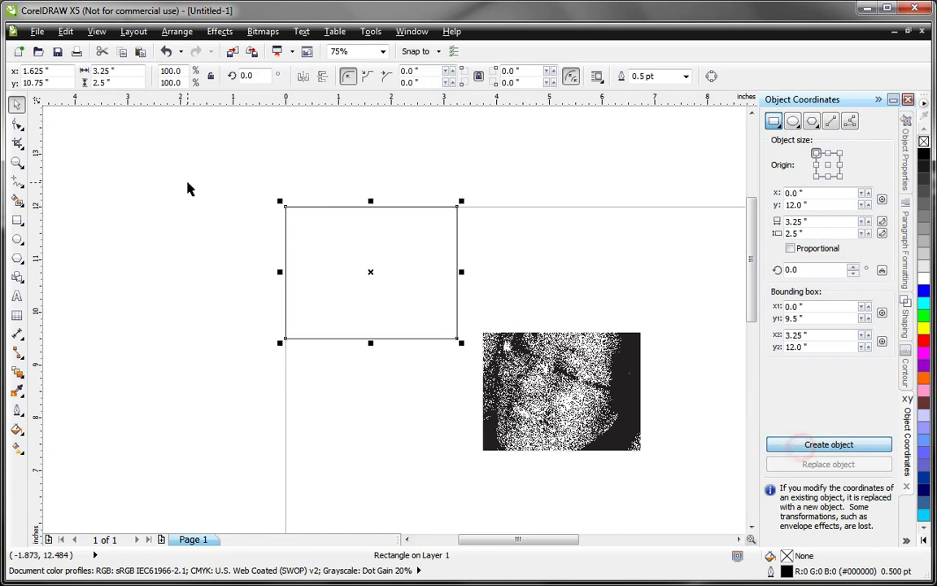
Step: Round all four corners of the rectangle to a radius of 0.15 inch and deselect it
click(451, 72)
click(452, 72)
click(451, 71)
click(452, 71)
click(451, 72)
click(451, 71)
click(452, 72)
click(452, 72)
click(451, 71)
click(451, 72)
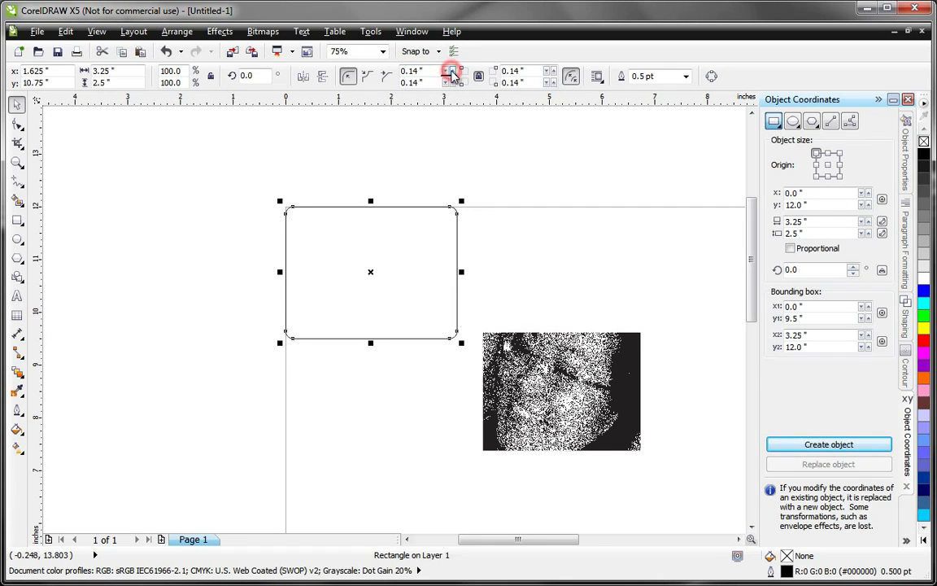
click(451, 71)
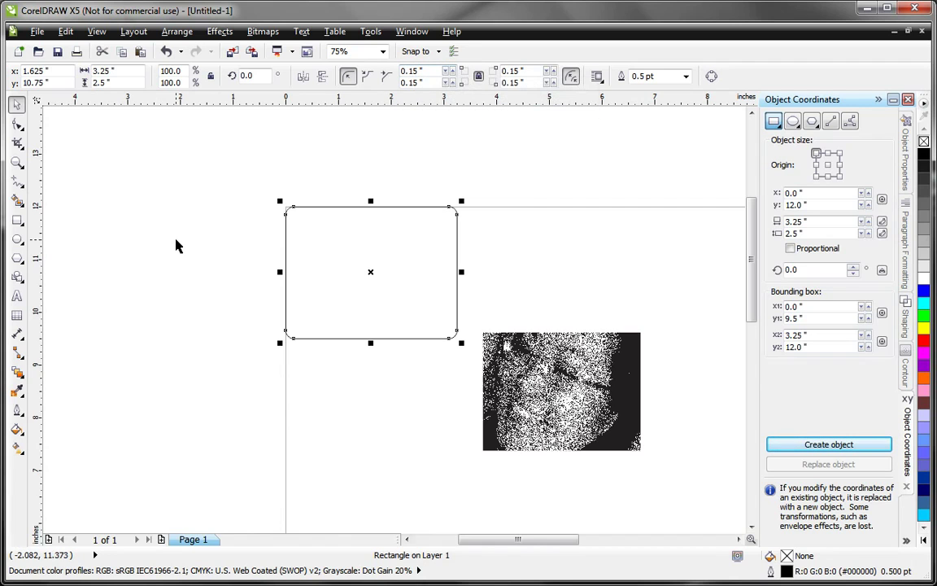
click(118, 187)
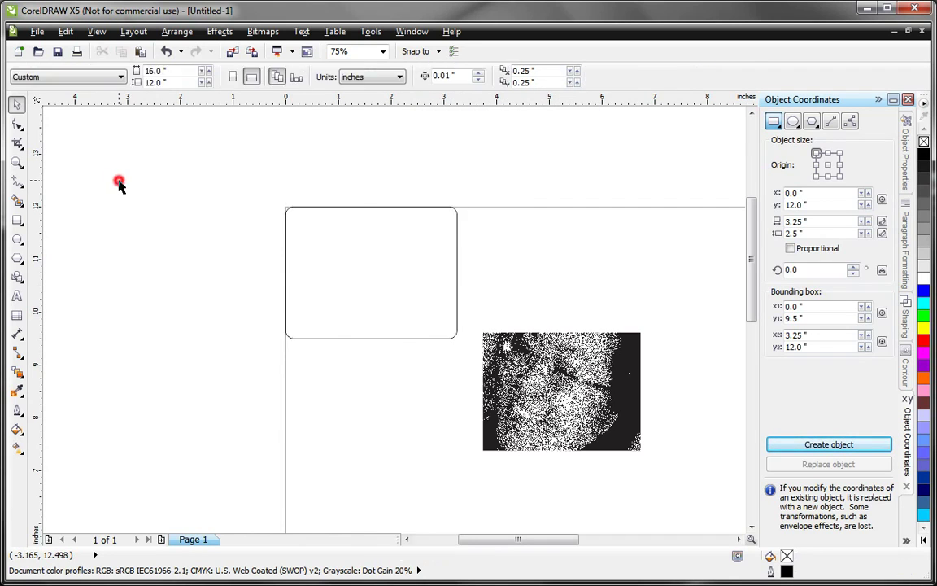
Step: Give the rounded rectangle a Hairline outline in Red
click(362, 337)
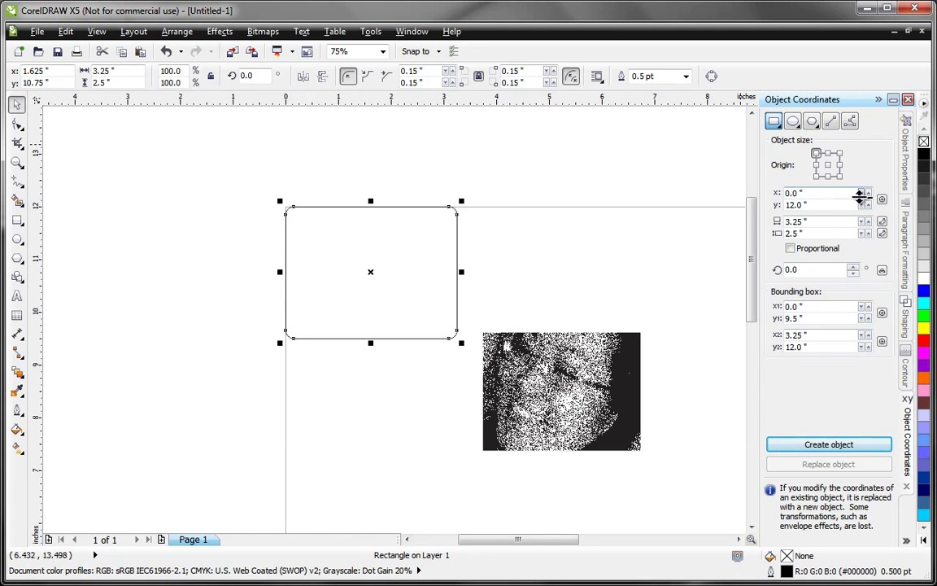
click(904, 174)
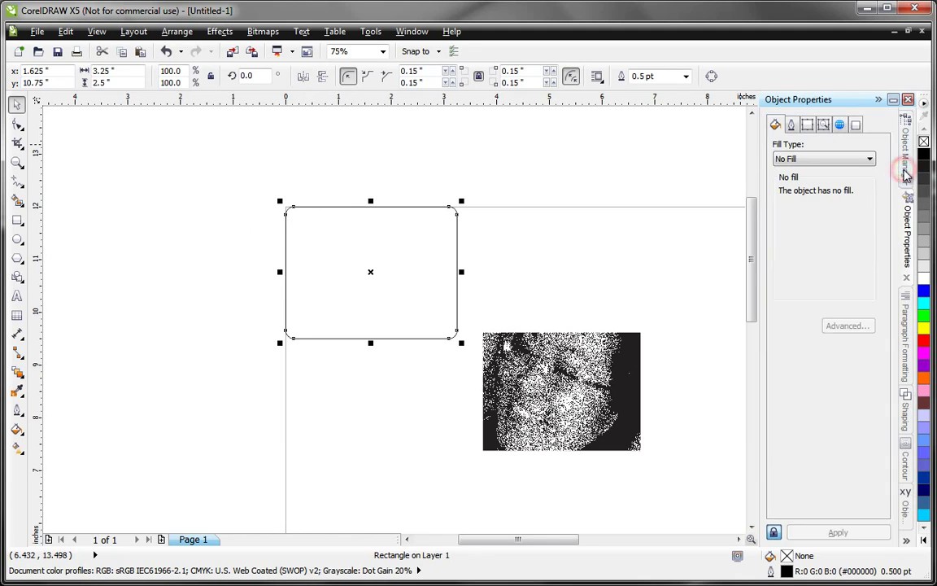
click(791, 125)
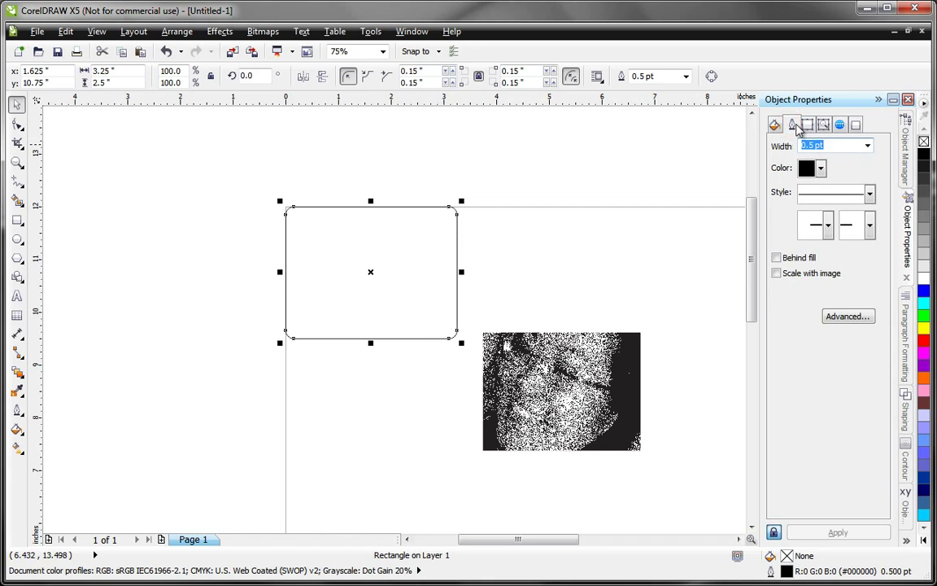
click(868, 146)
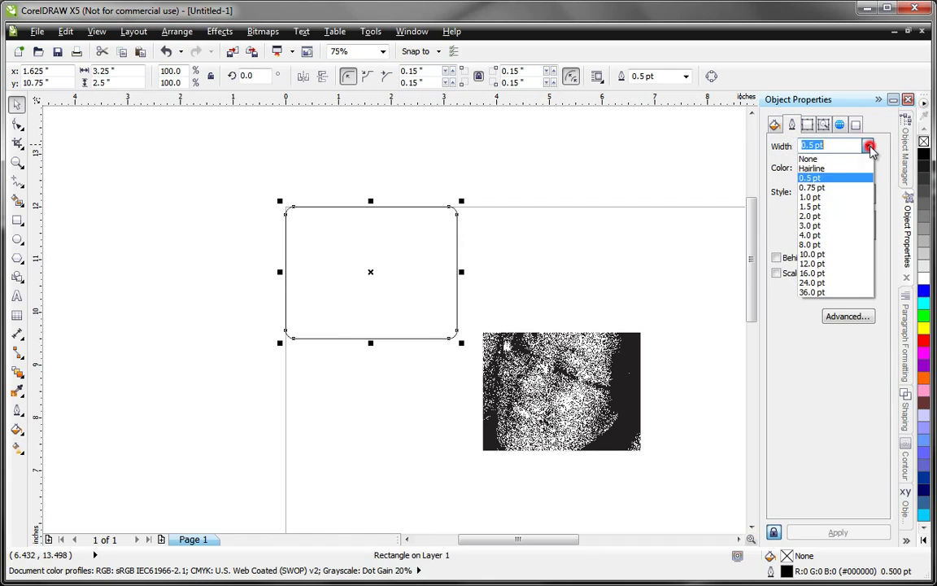
click(822, 170)
click(822, 171)
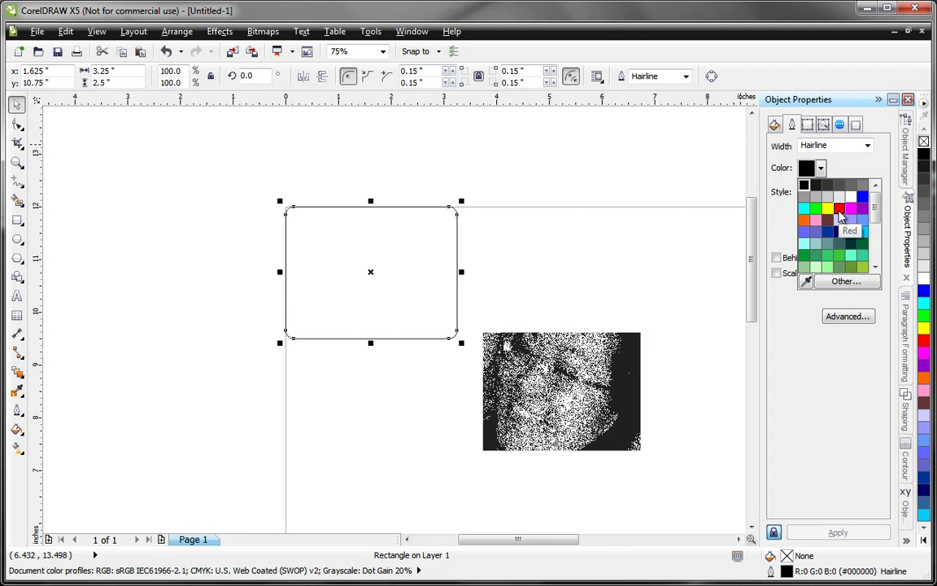
click(841, 210)
Step: Check the palette and RGB values of the rectangle's outline colour, accept the colour and deselect the rectangle
click(820, 171)
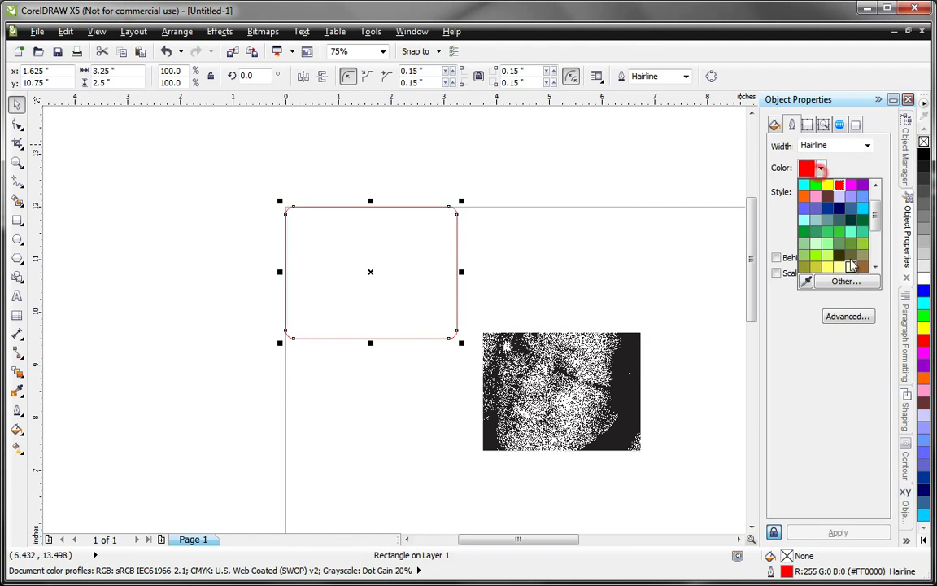
click(844, 281)
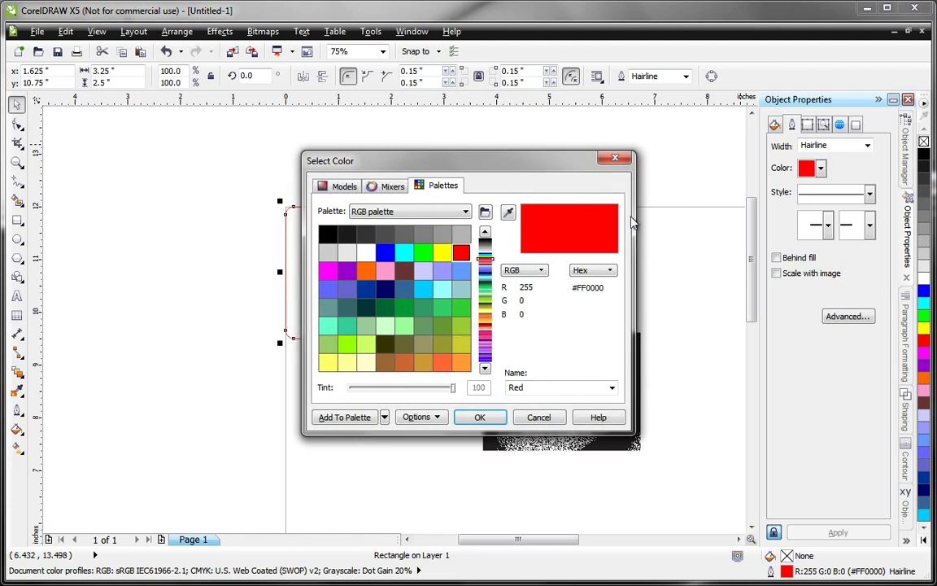
drag(480, 166, 459, 160)
click(487, 204)
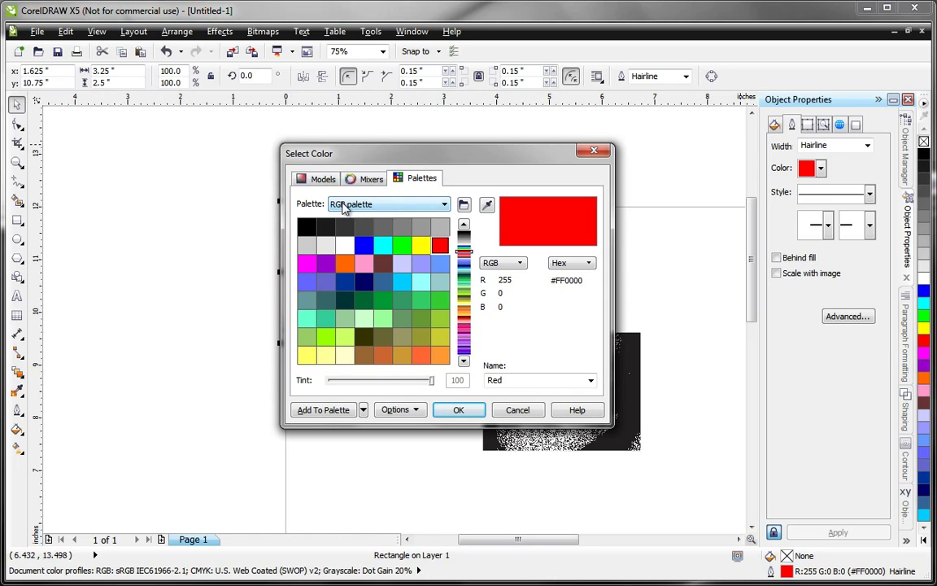
click(343, 208)
click(458, 342)
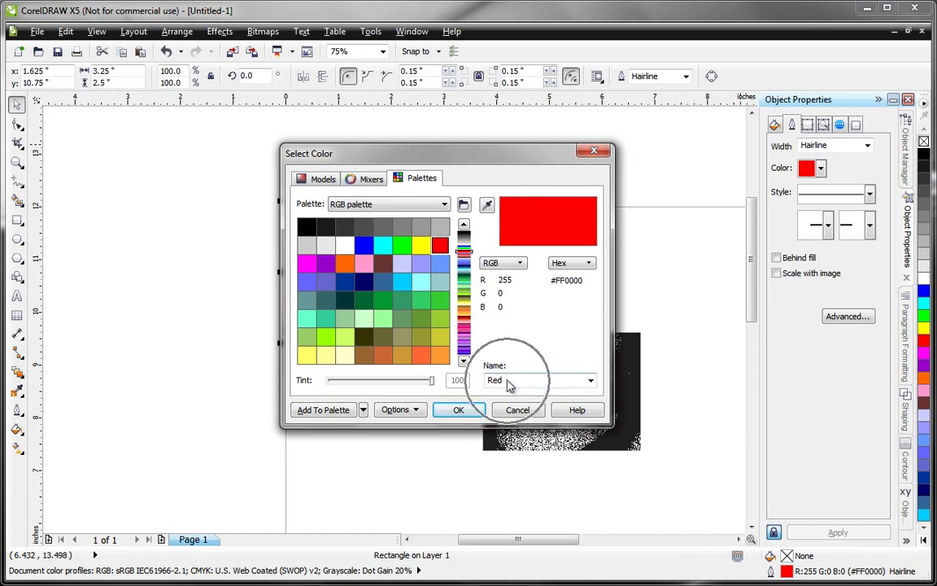
click(508, 279)
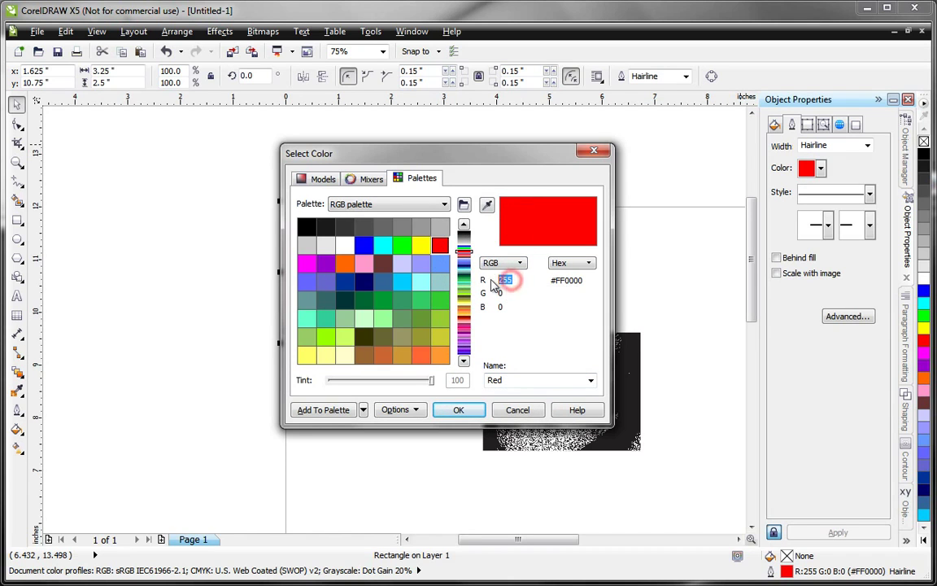
click(503, 294)
click(500, 307)
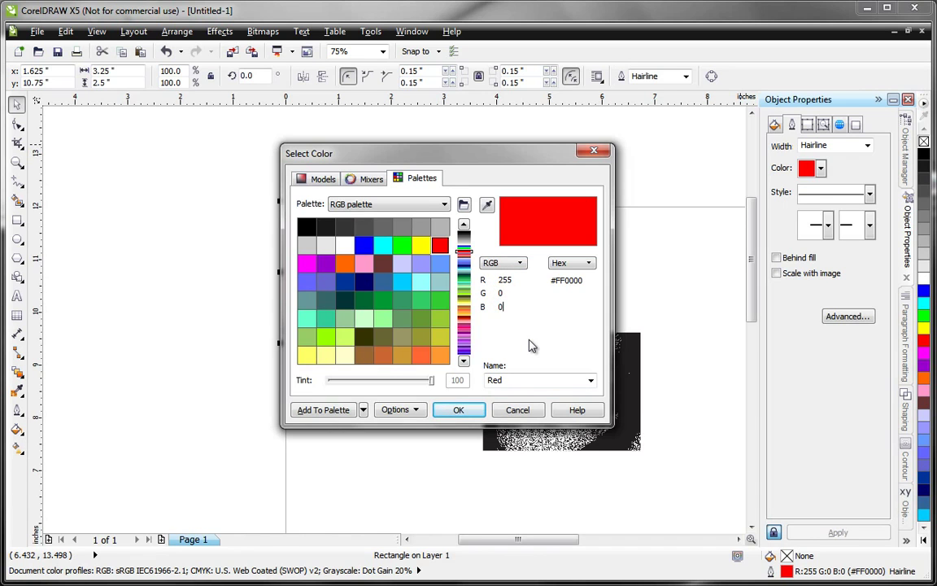
click(458, 409)
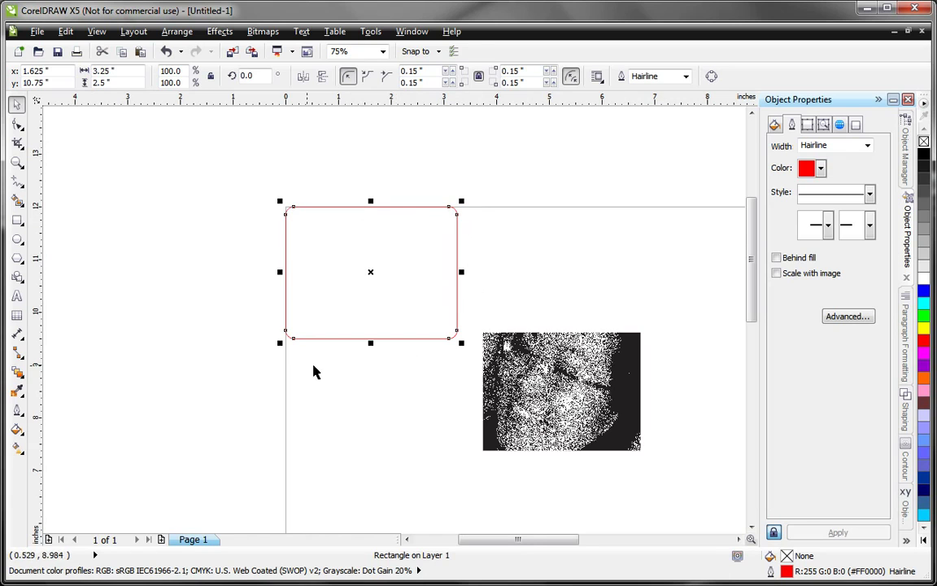
click(148, 333)
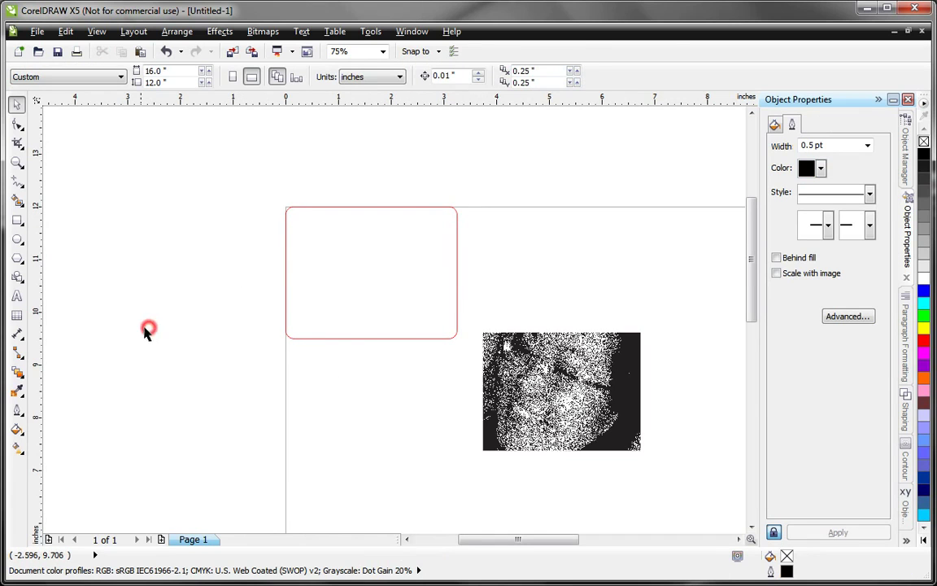
Step: Move the monochrome bitmap so its centre snaps to the centre of the red rounded rectangle, and deselect it
click(551, 393)
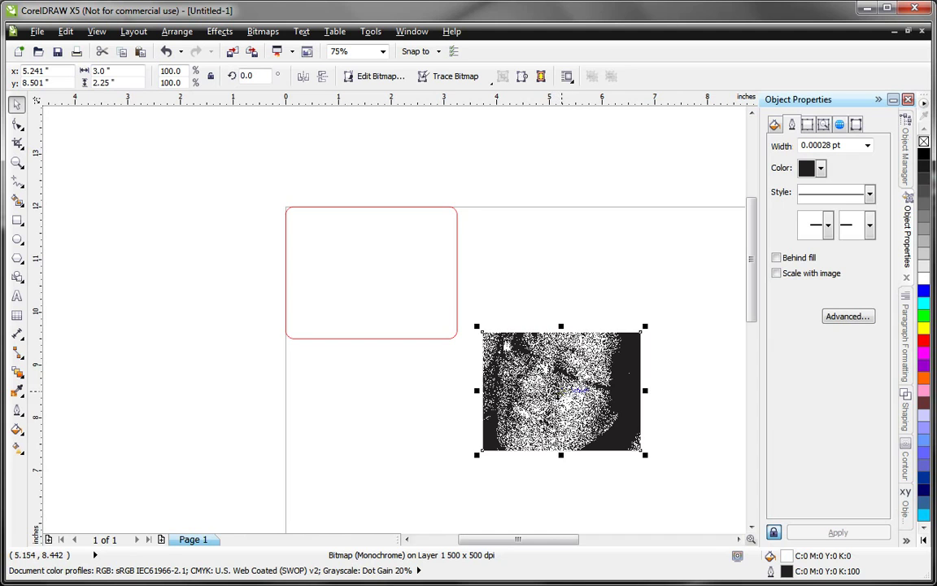
drag(557, 392, 374, 270)
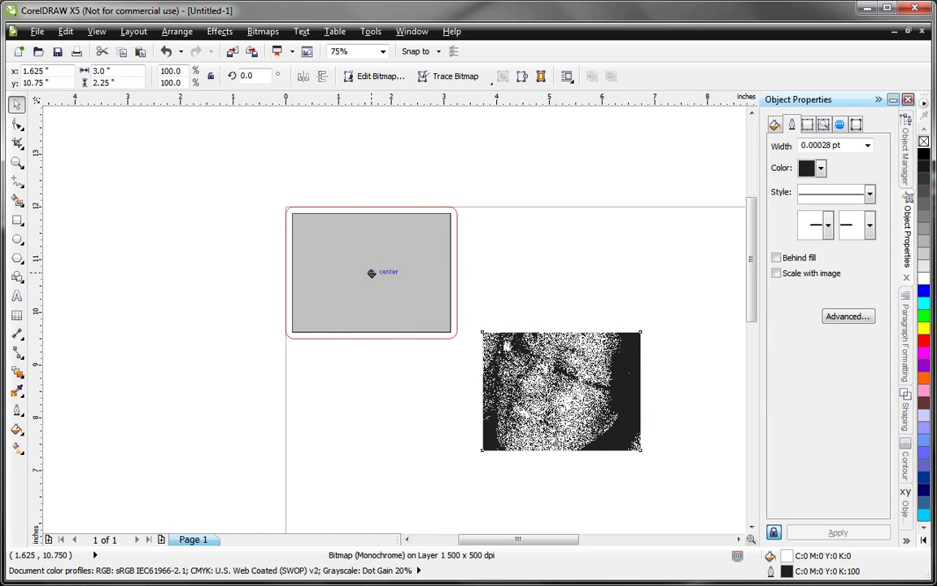
drag(371, 273, 371, 273)
click(182, 404)
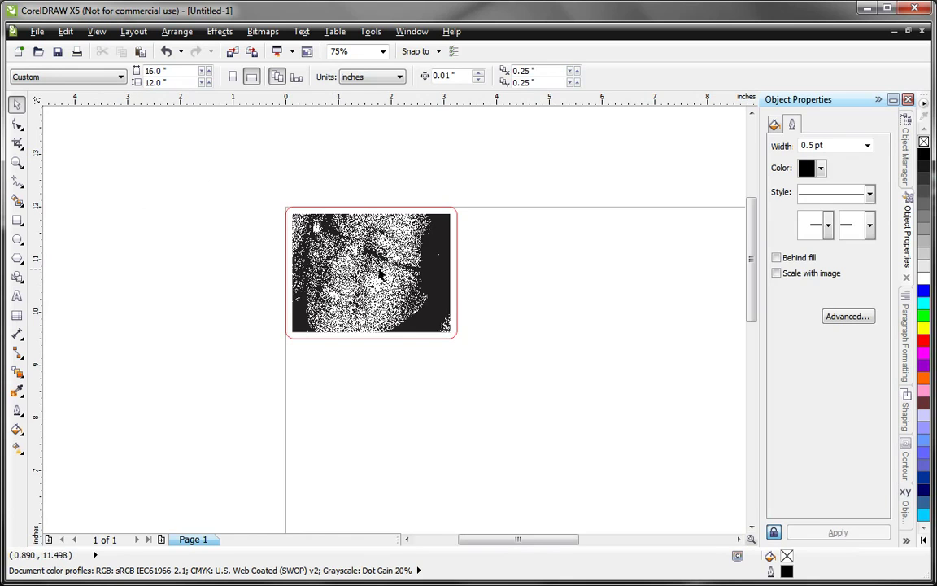
Step: Select the bitmap and the red rectangle together and move them slightly inside the page corner, centred at about x 1.68 and y 10.69 inches
drag(245, 185, 529, 386)
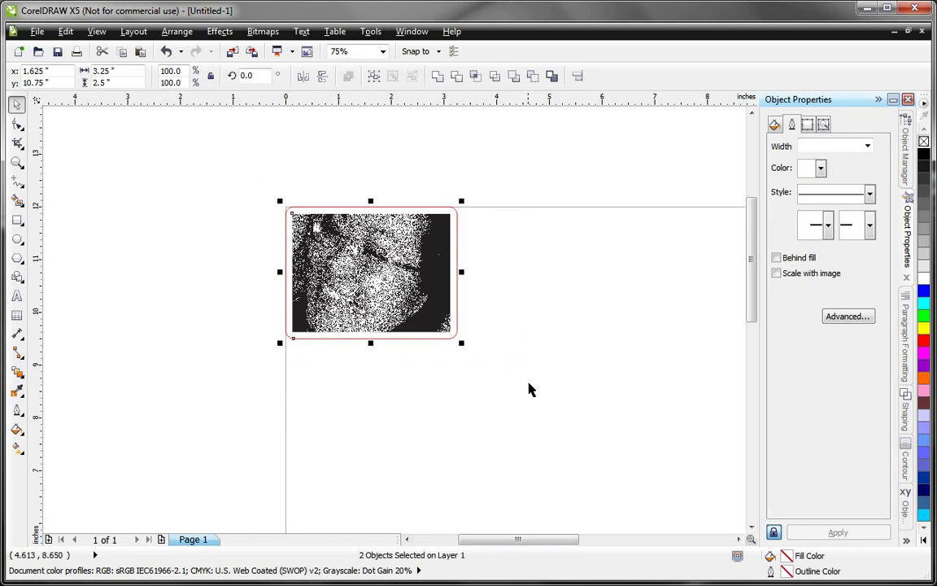
mouse_move(368, 271)
mouse_down()
mouse_move(380, 288)
mouse_move(604, 370)
mouse_move(367, 275)
mouse_move(462, 323)
mouse_move(584, 351)
mouse_move(389, 290)
mouse_move(374, 276)
mouse_up()
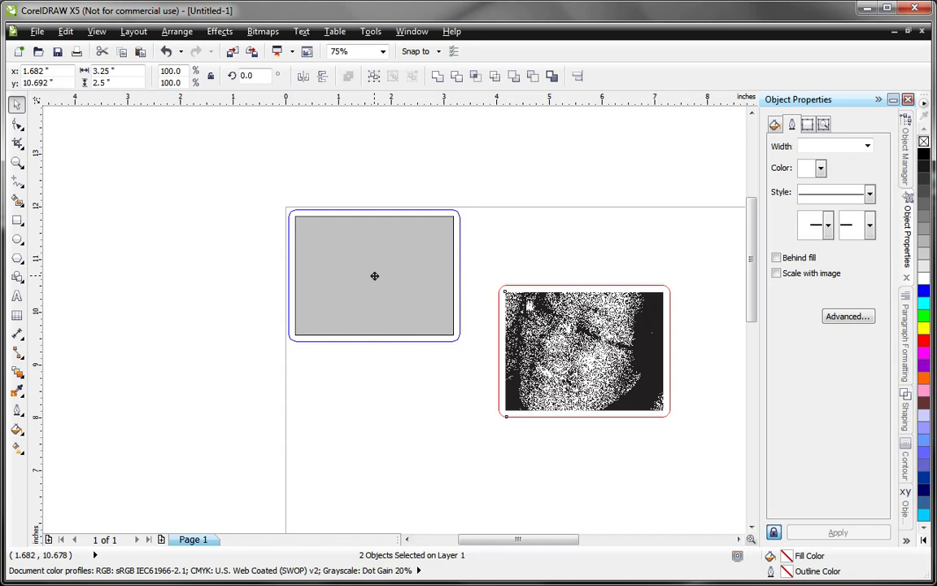
drag(375, 276, 375, 276)
click(195, 264)
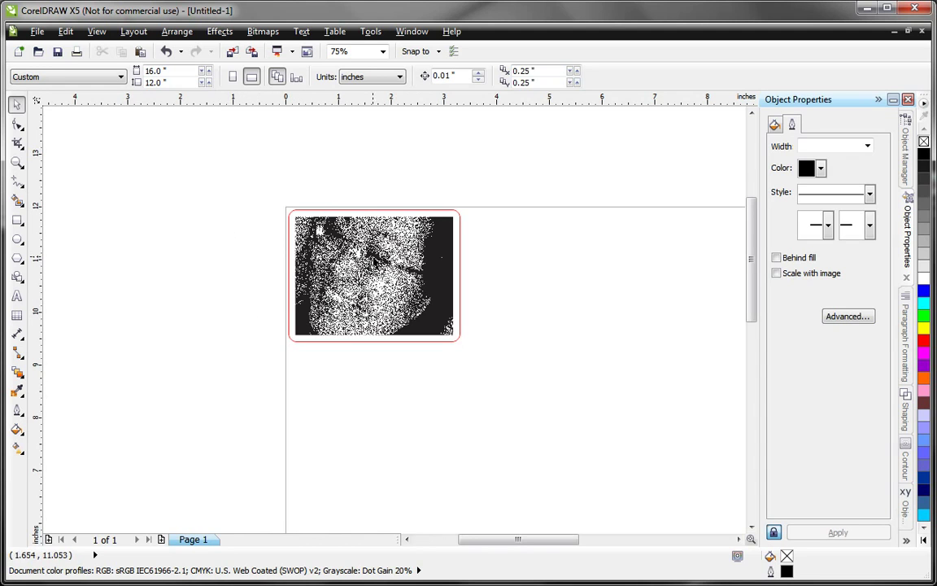
click(180, 288)
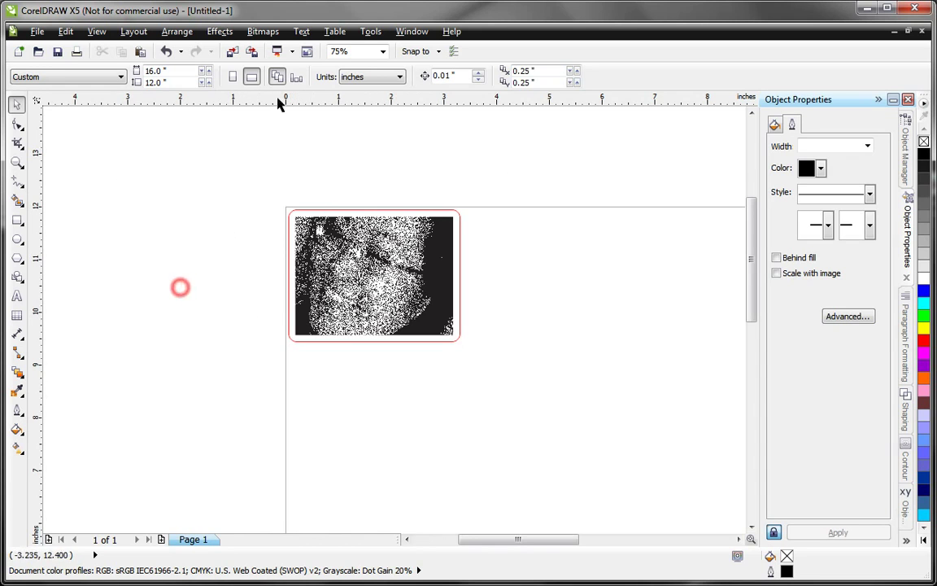
Step: View the laser settings of the VLS6.60 printer, leave them by cancelling, and print the current document to it
click(36, 32)
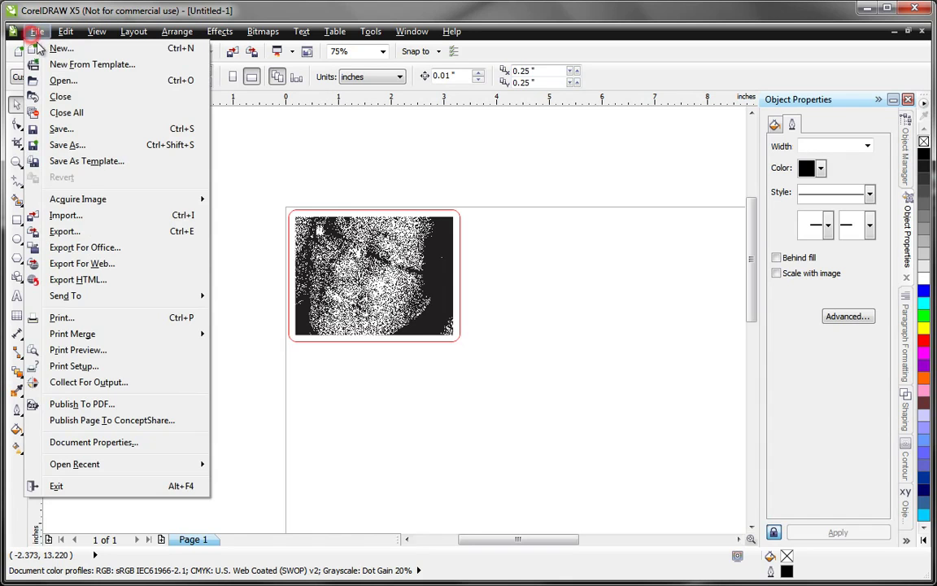
click(89, 319)
click(593, 209)
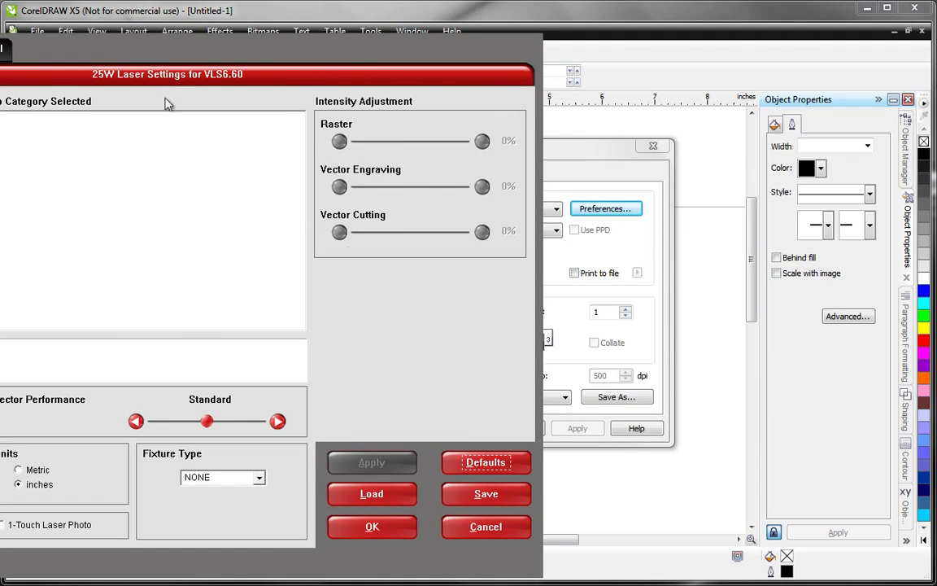
click(486, 526)
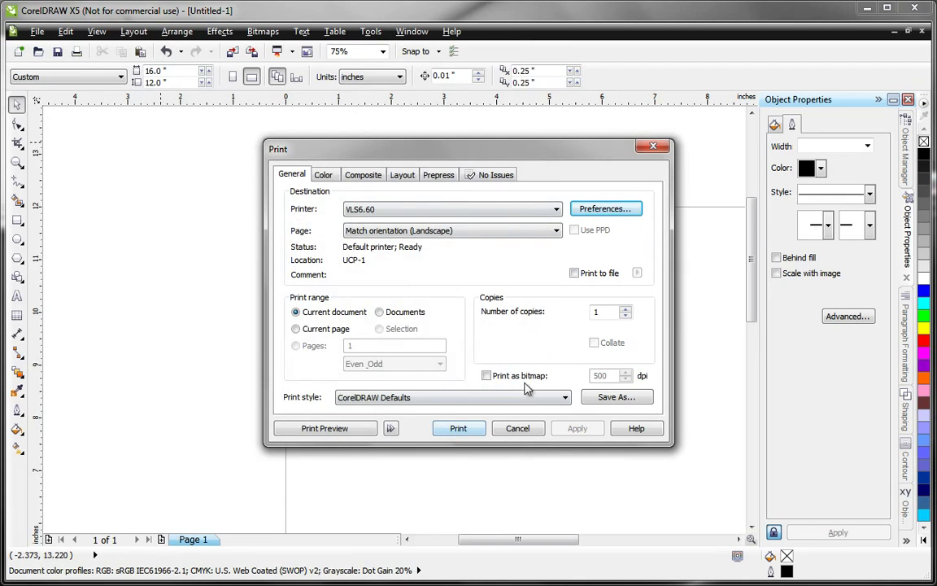
click(454, 431)
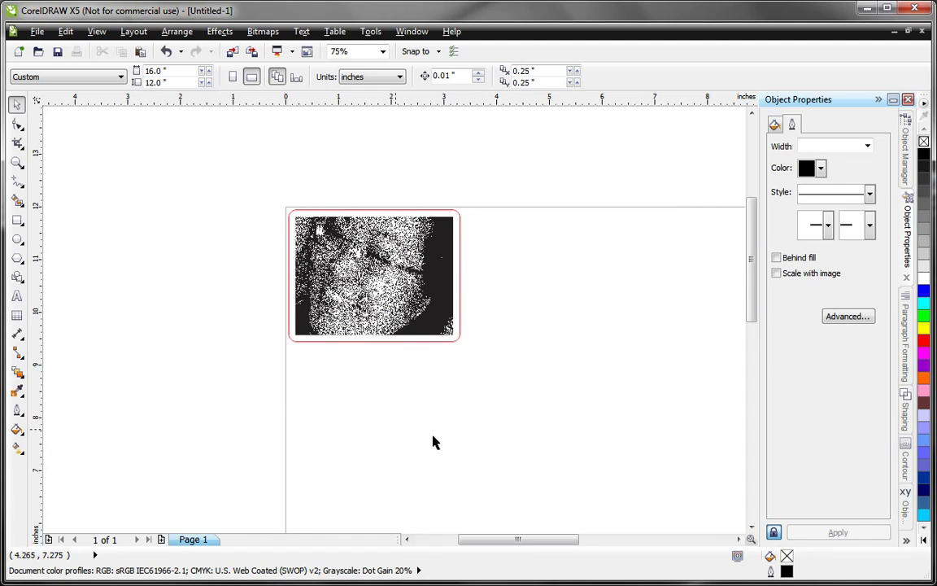